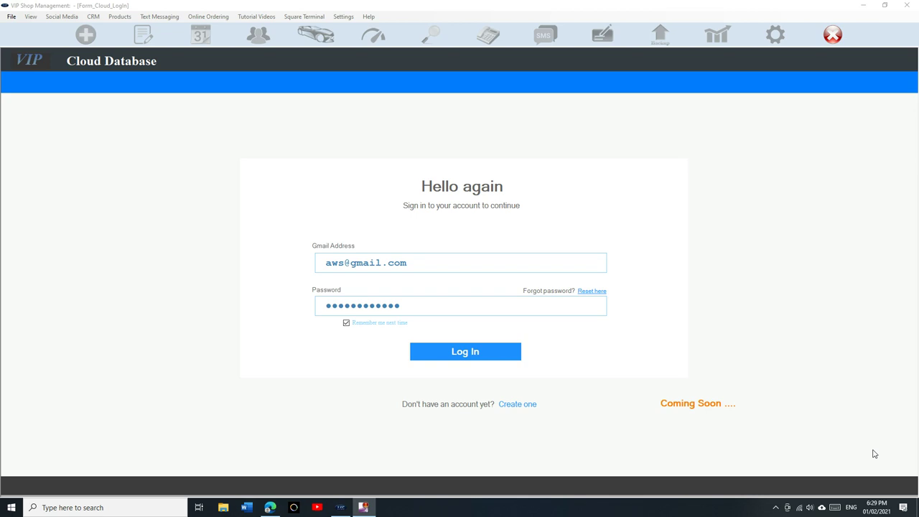
Step: Log in to the cloud database to reach a blank New Estimate
click(492, 355)
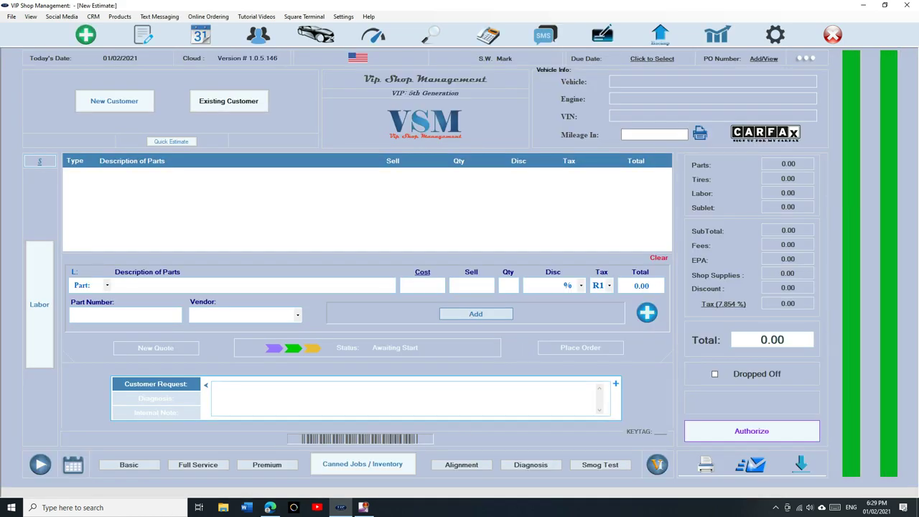
Step: Create an estimate for the existing customer found by name search, attaching their 2006 Pontiac G6 GT
click(85, 42)
click(220, 100)
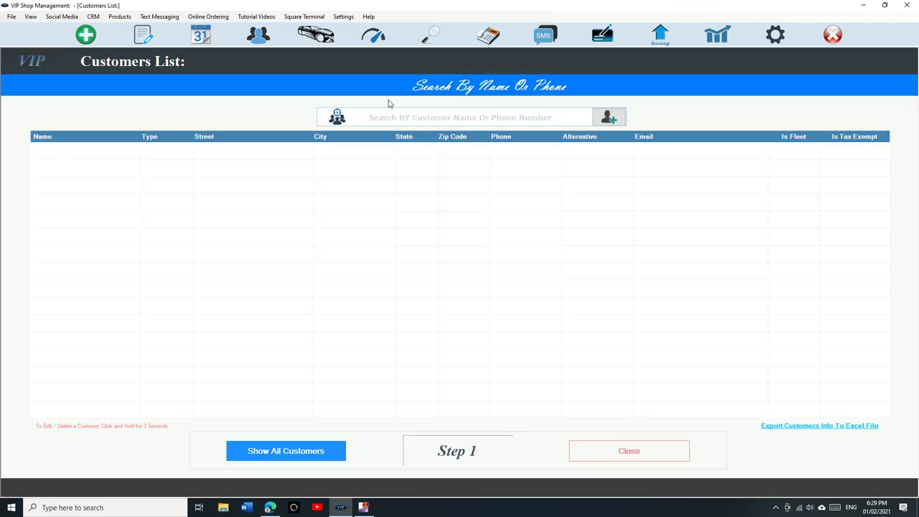
text(maki)
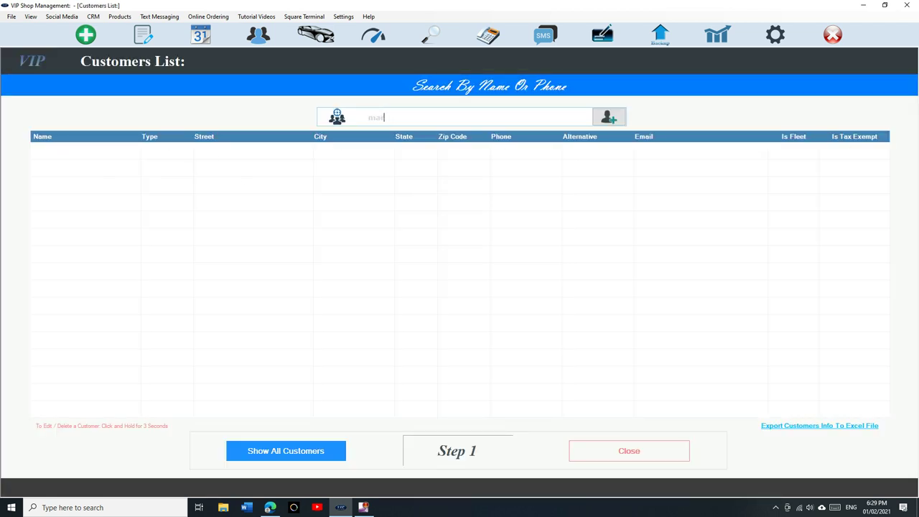
click(380, 153)
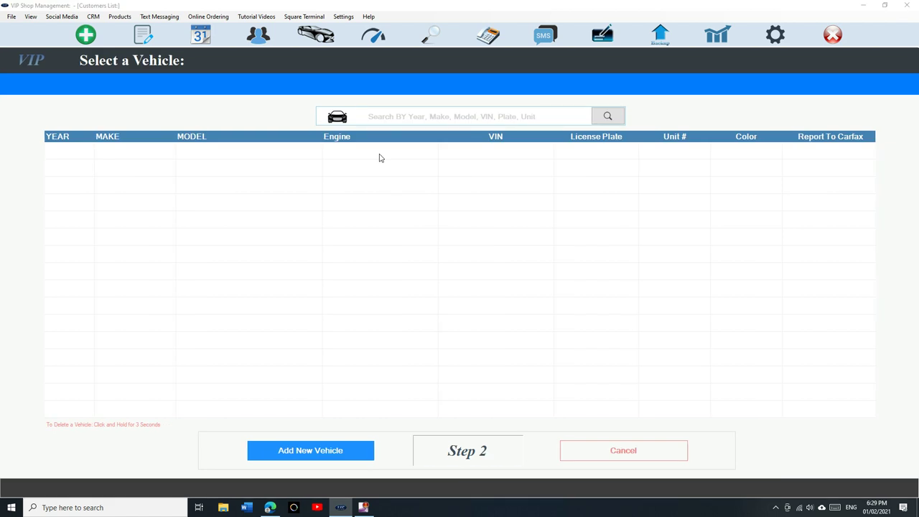
click(375, 170)
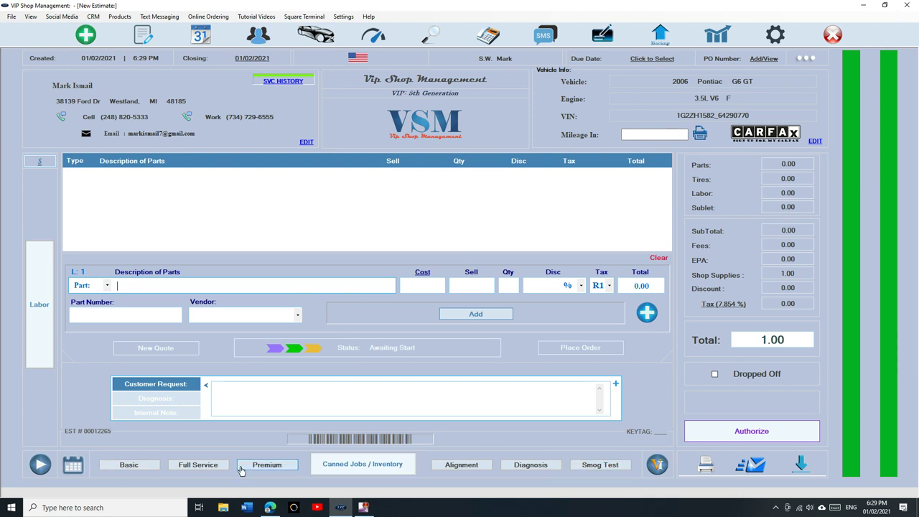
Step: Change the Smog Test quick fee amount from 75.00 to 50
click(601, 466)
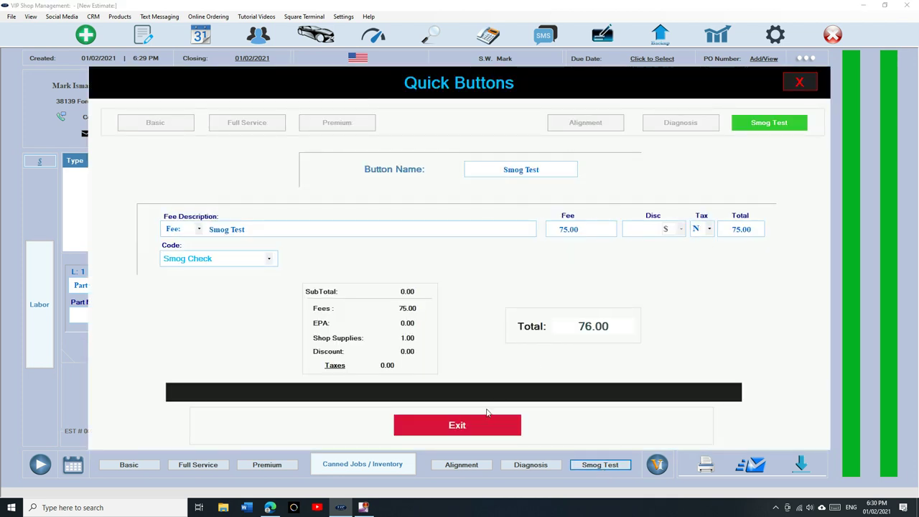
click(486, 424)
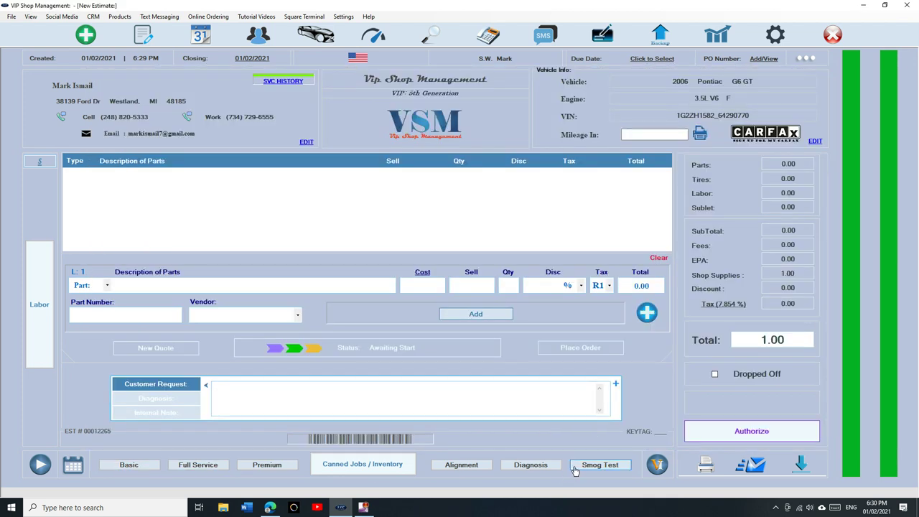
click(588, 465)
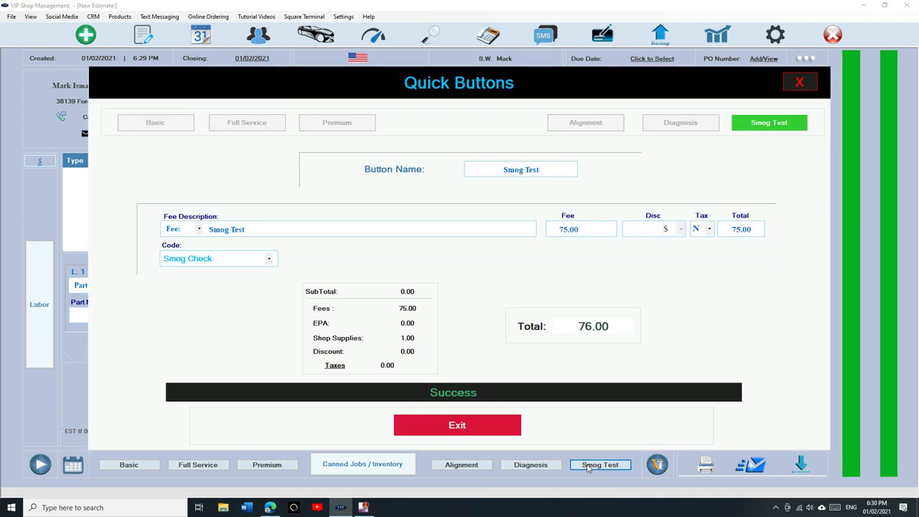
drag(247, 230, 191, 230)
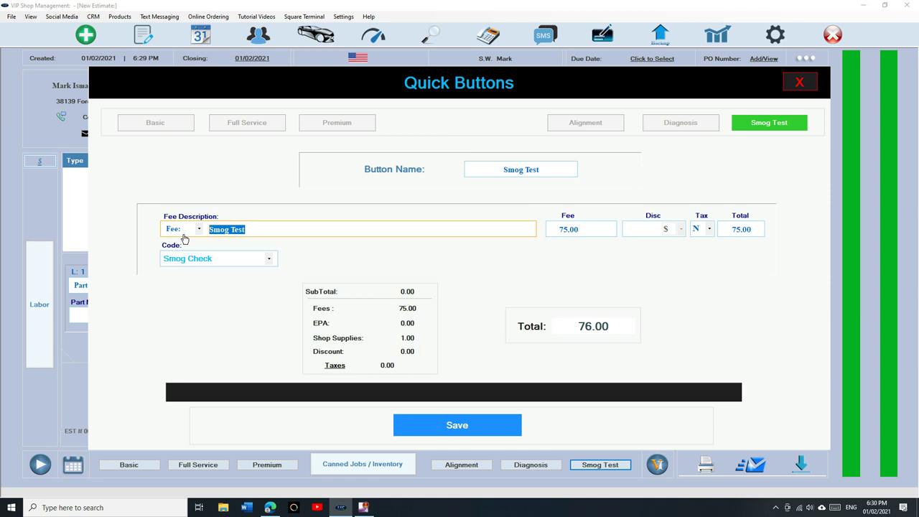
click(181, 231)
click(183, 261)
key(Tab)
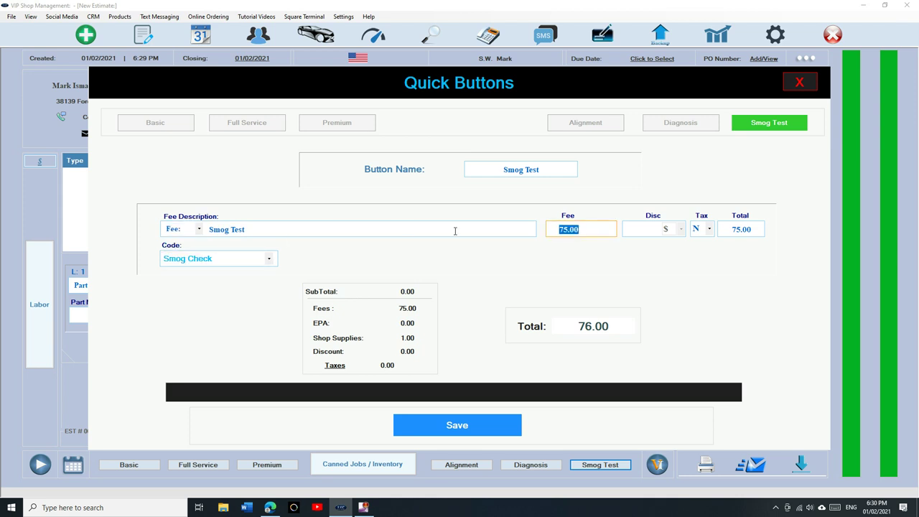
text(50)
Step: Keep Smog Check as the job code and save the Smog Test quick fee
click(251, 259)
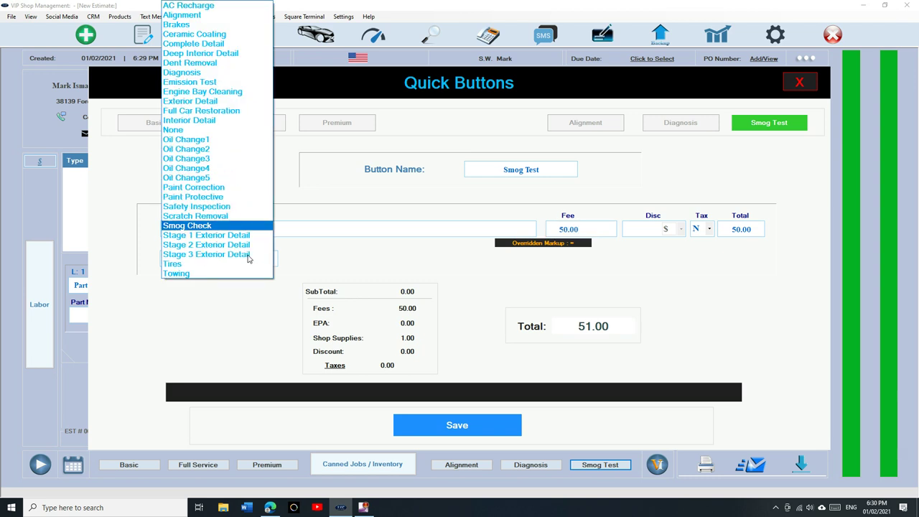
click(232, 232)
click(200, 263)
click(226, 227)
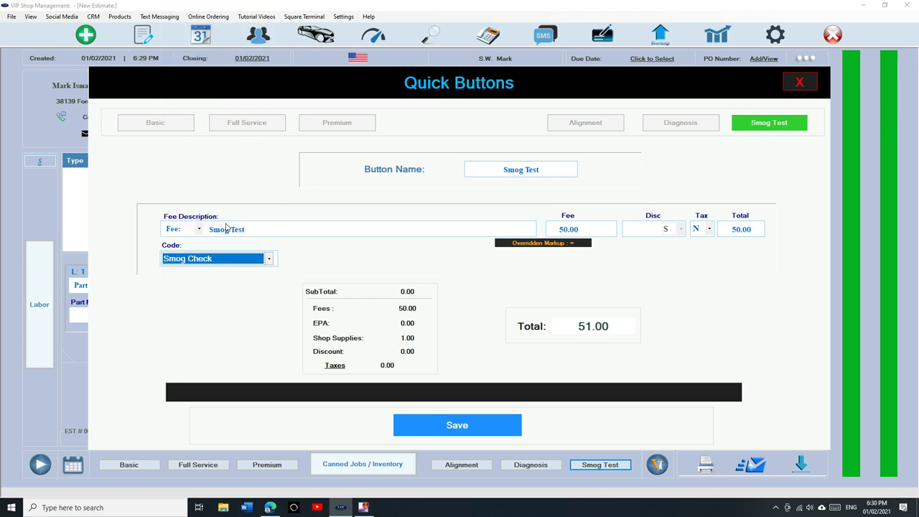
click(492, 426)
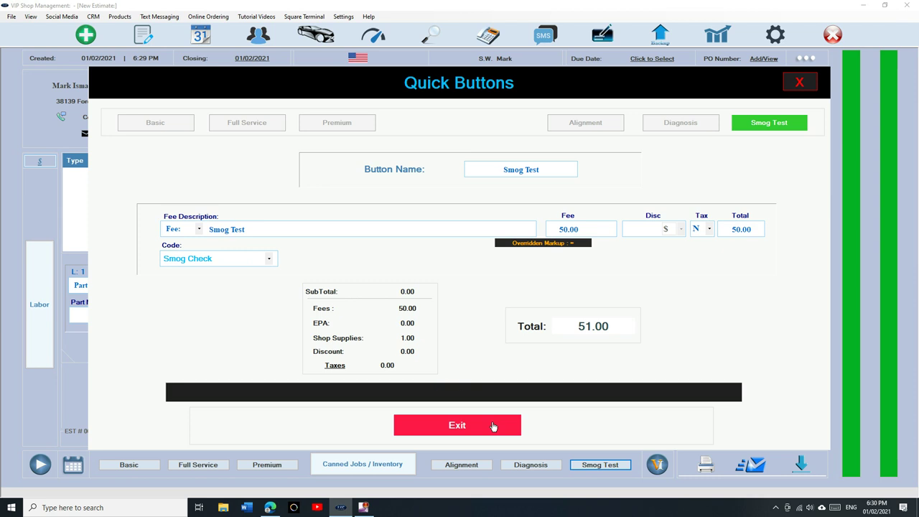
click(492, 427)
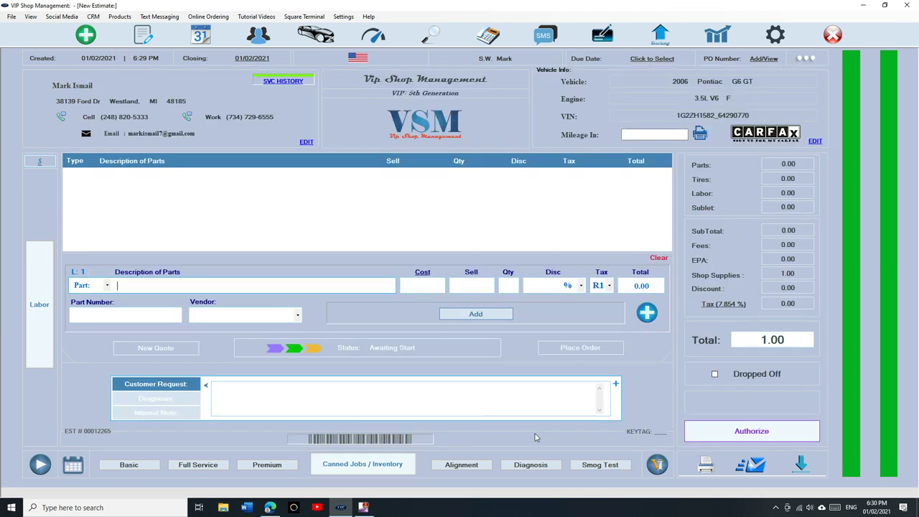
Step: Add the 50.00 Smog Test fee to the estimate with shop supplies set to 0
click(587, 467)
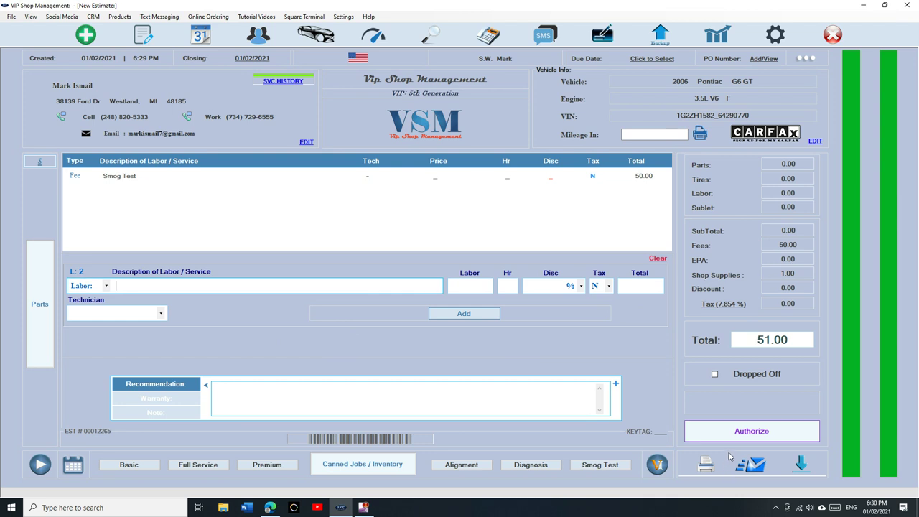
double_click(801, 273)
text(0)
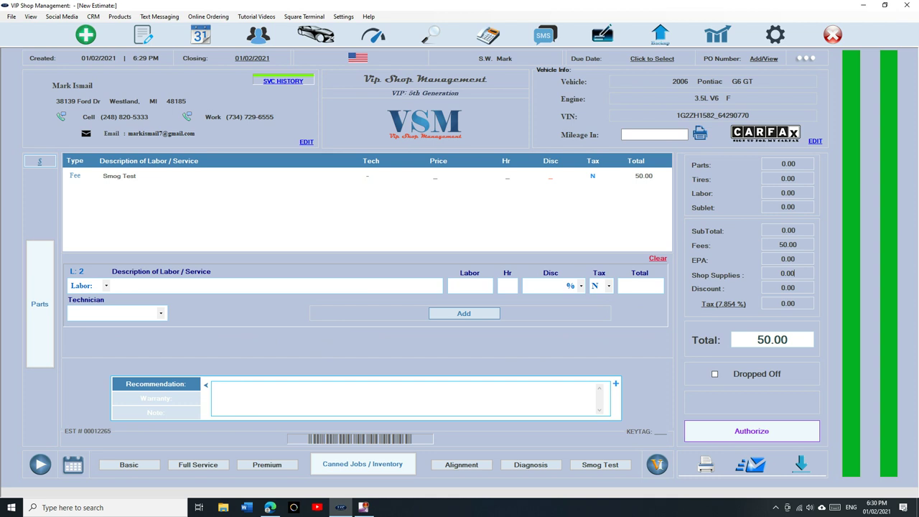
Step: Authorize the estimate as an invoice, pay the full 50.00 in cash, and go to Reports
click(747, 428)
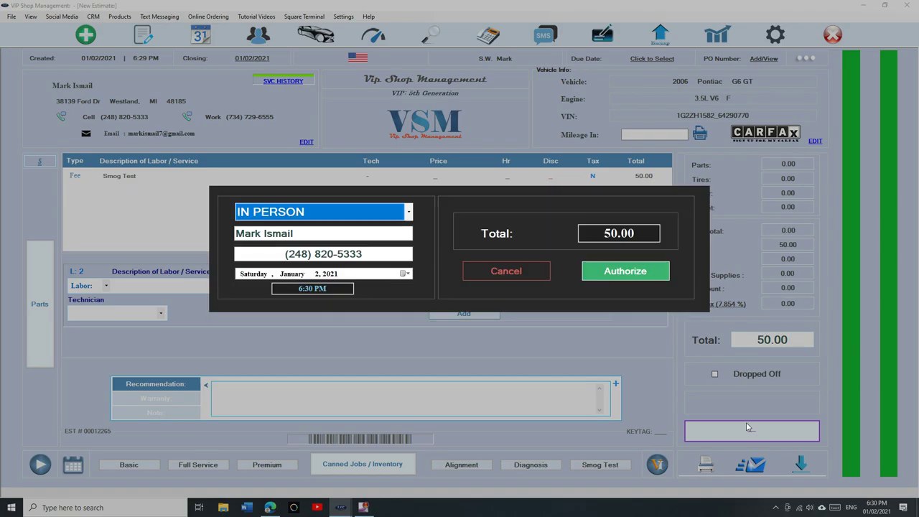
click(643, 277)
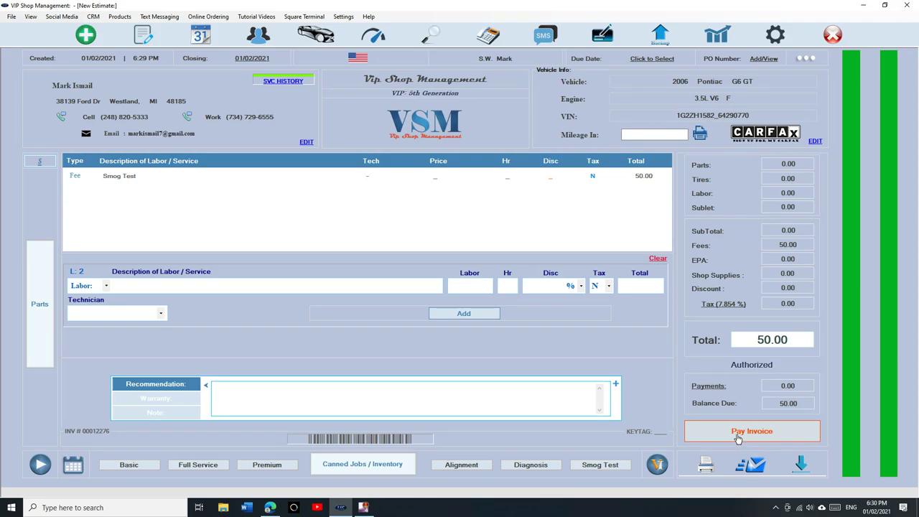
click(738, 436)
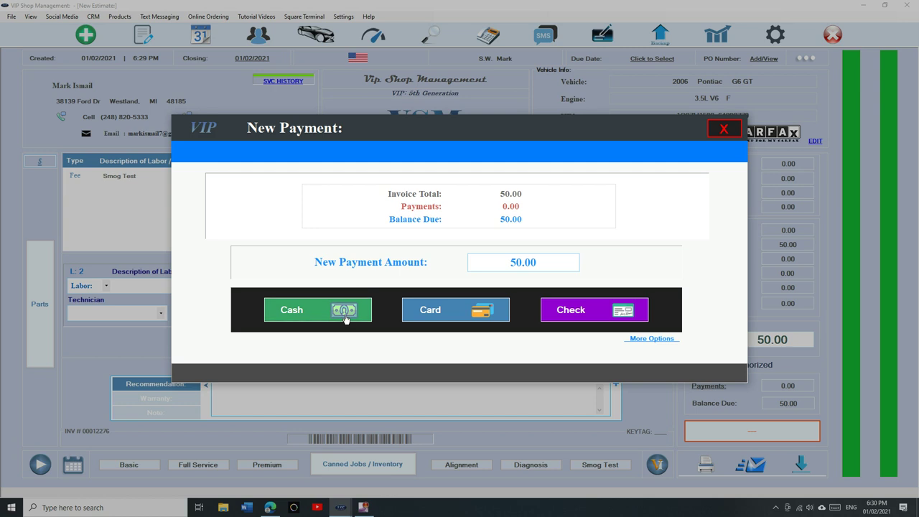
click(343, 316)
click(606, 324)
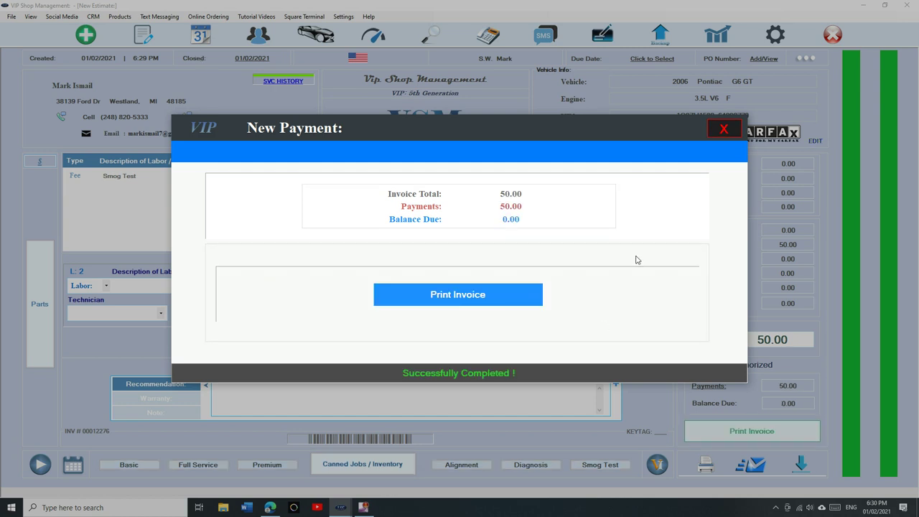
click(724, 130)
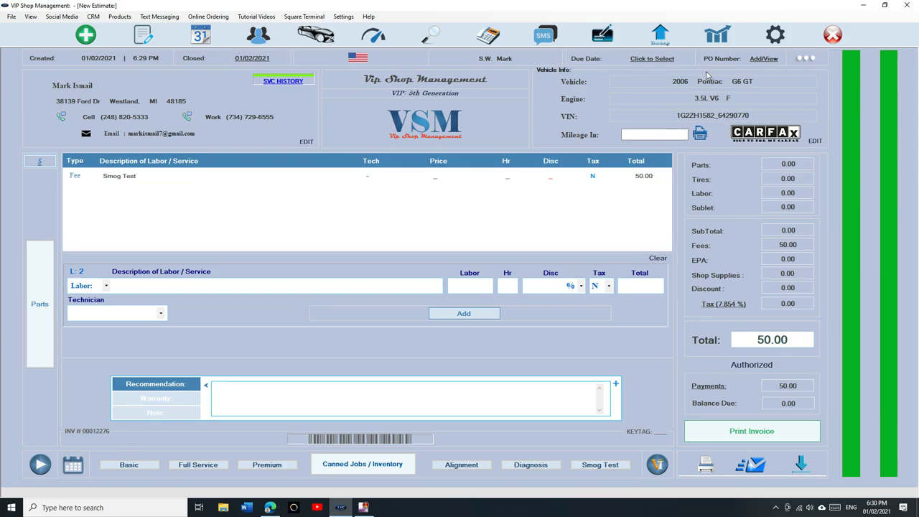
click(719, 35)
Step: Enter the reports passcode, review the Fees report's three Smog Check invoices totalling $200.00, then sign out
text(****)
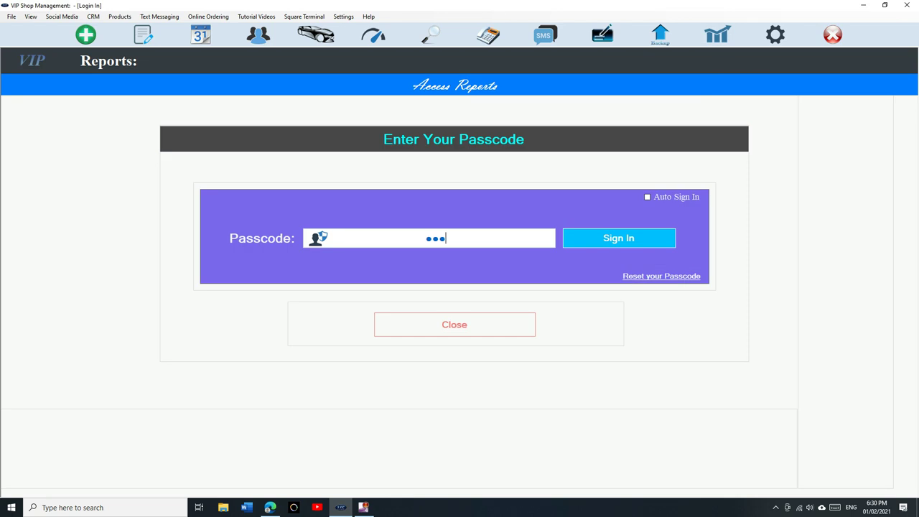
key(Return)
click(262, 250)
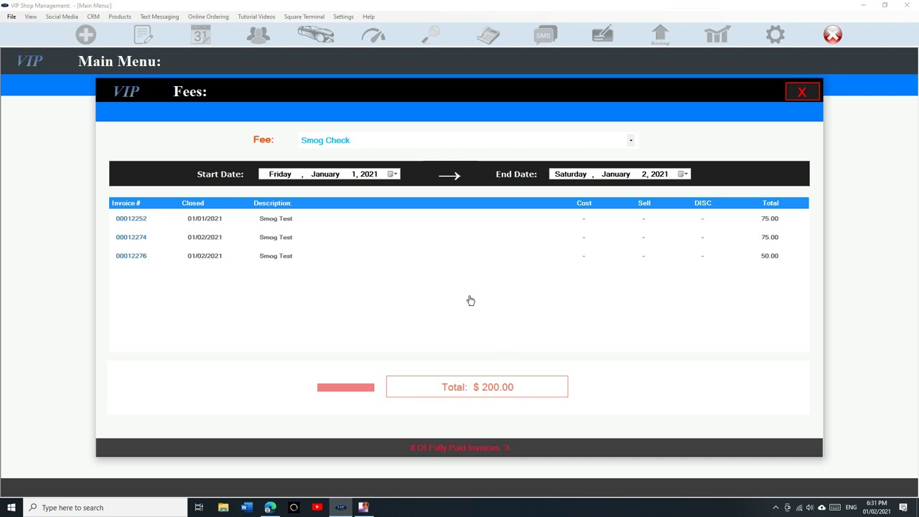
click(802, 92)
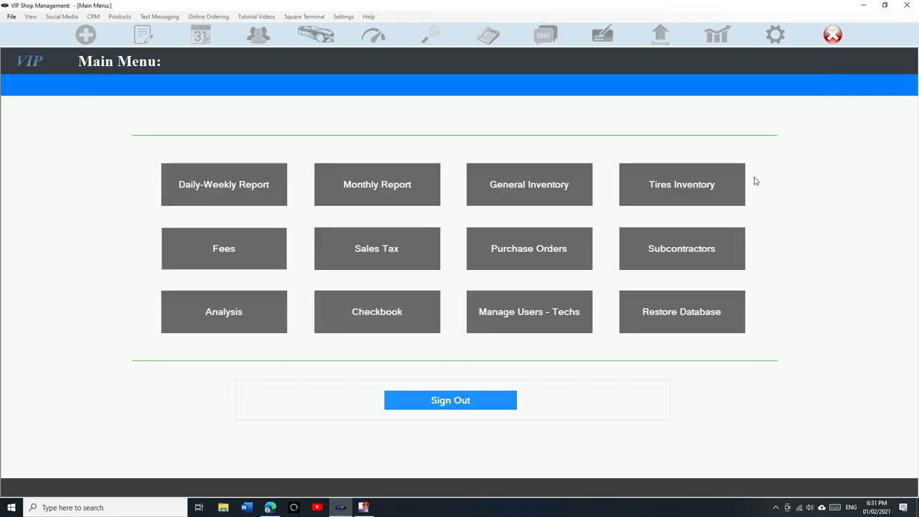
click(478, 400)
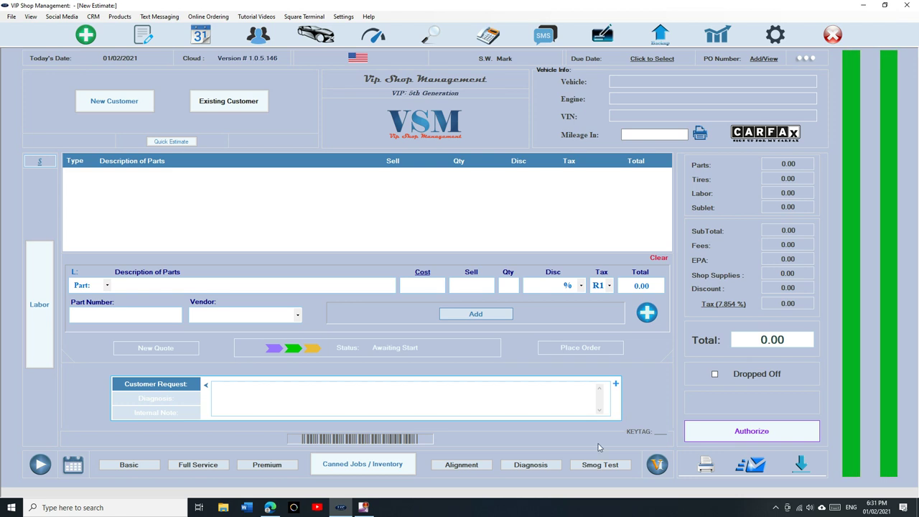
Step: Start a new estimate for the existing customer found by name search, attaching their 2018 Jeep Grand Cherokee Trackhawk
click(363, 464)
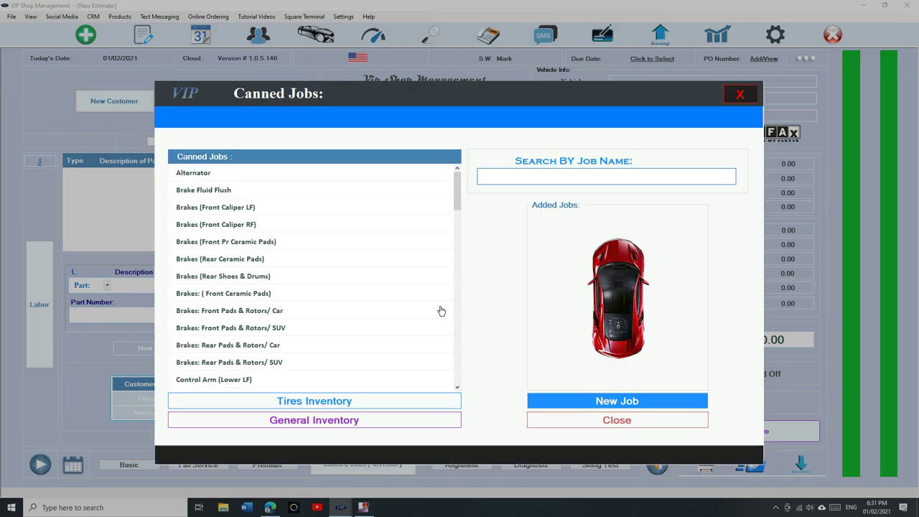
click(589, 422)
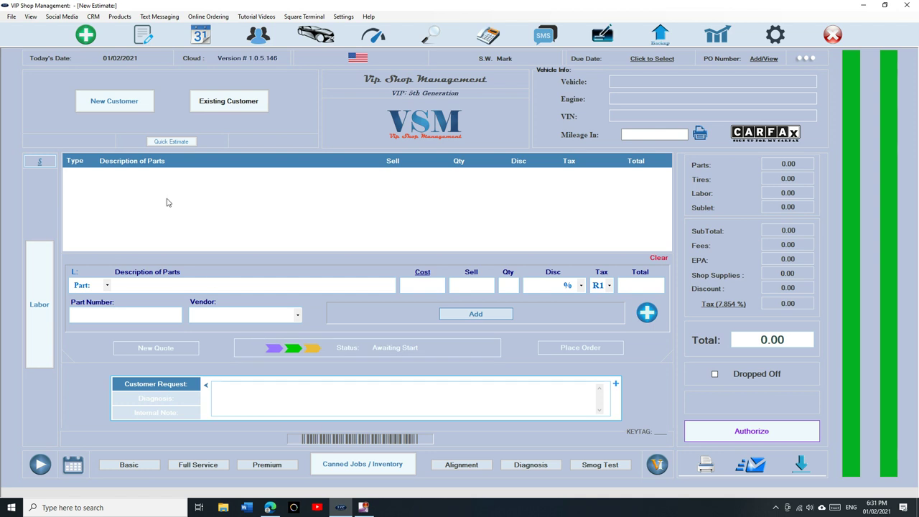
click(143, 34)
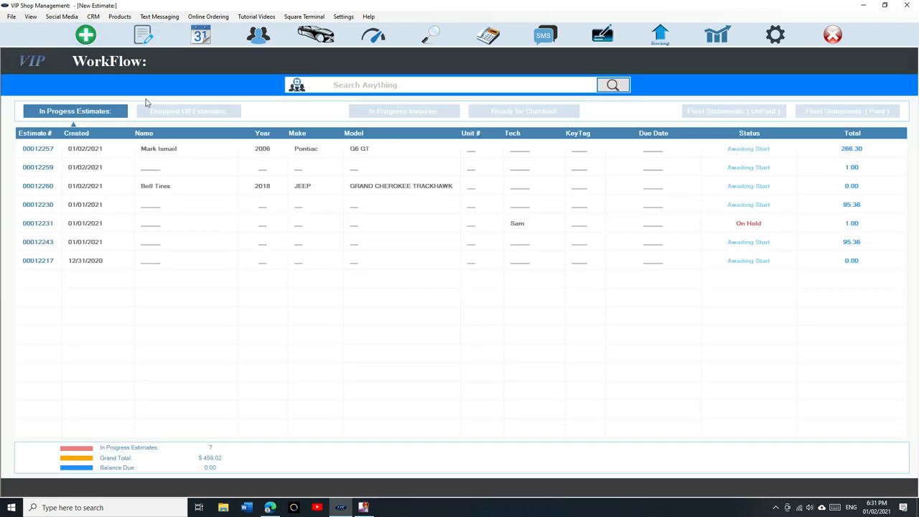
click(85, 35)
click(227, 99)
text(mark )
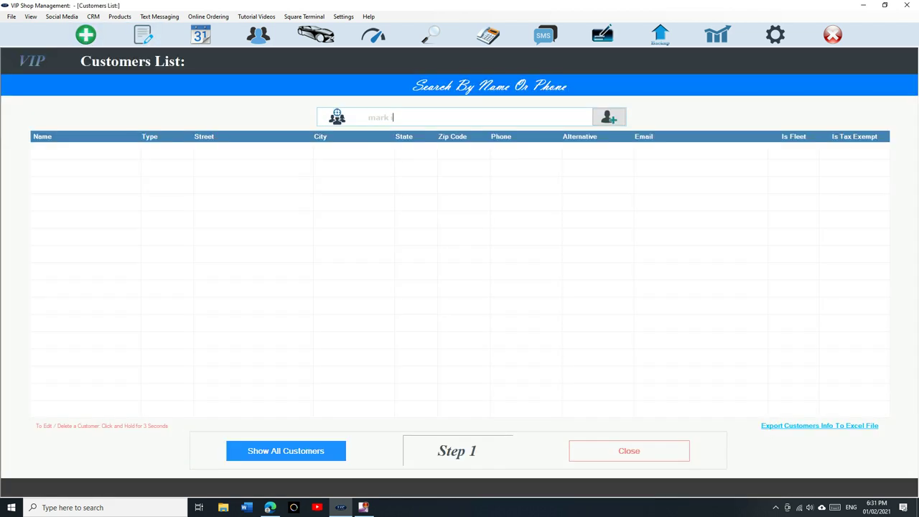
text(is)
click(294, 149)
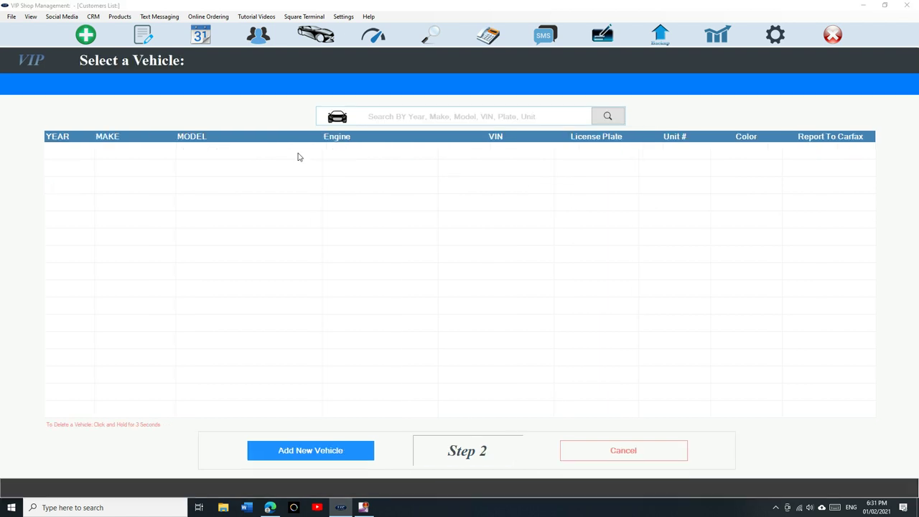
click(299, 157)
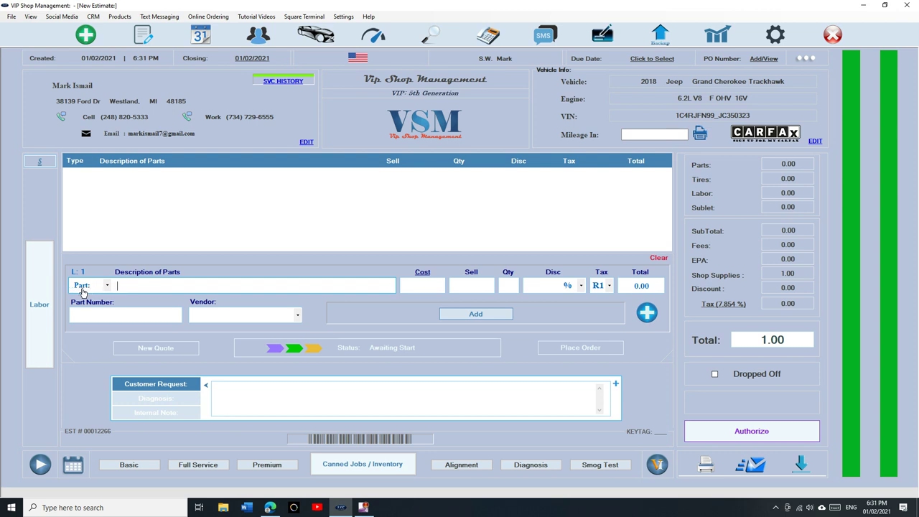
Step: Search TireHub for tires in size 245/45R20
click(102, 288)
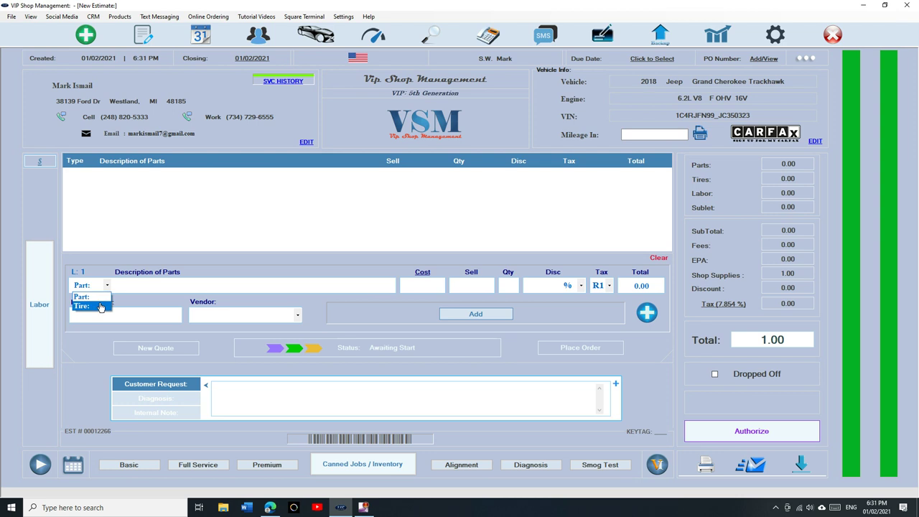
click(102, 296)
click(272, 285)
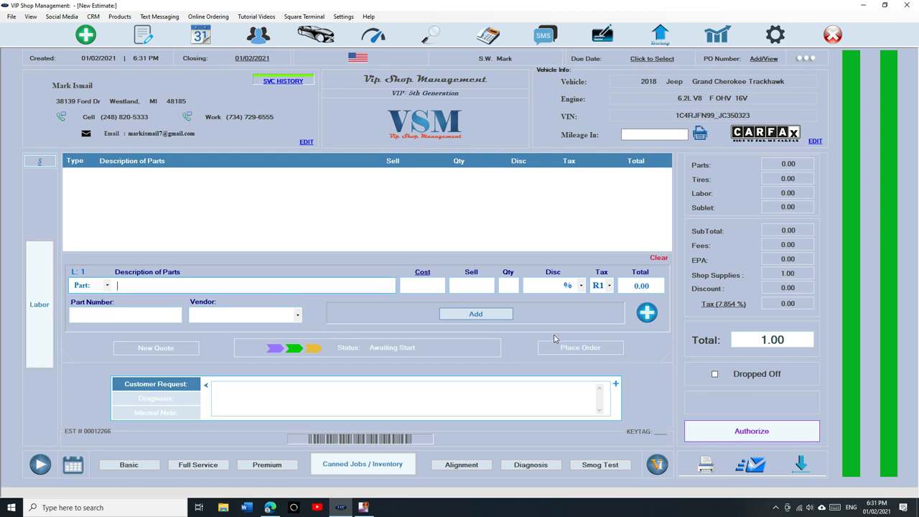
click(648, 314)
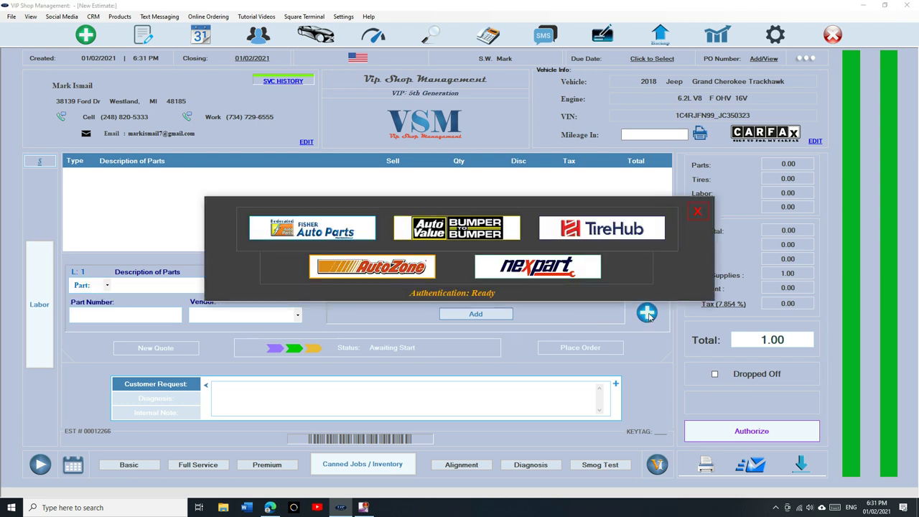
click(700, 210)
click(648, 314)
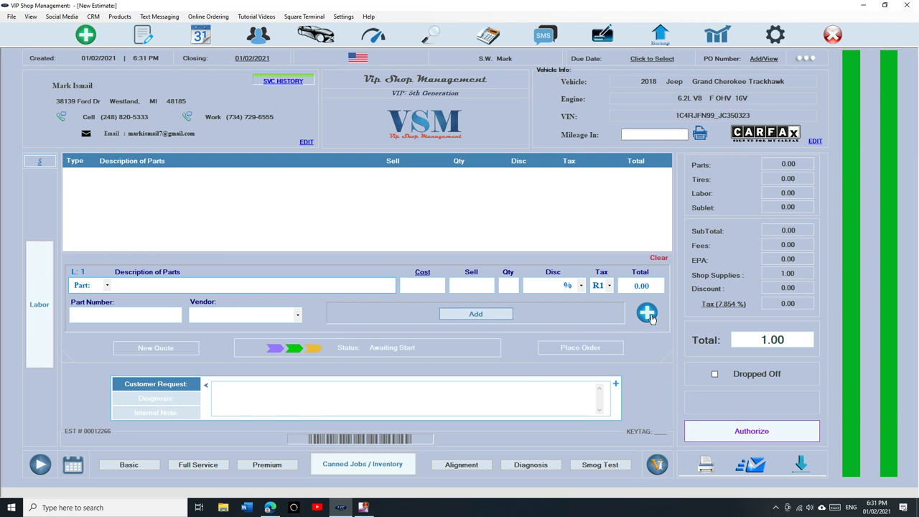
click(597, 229)
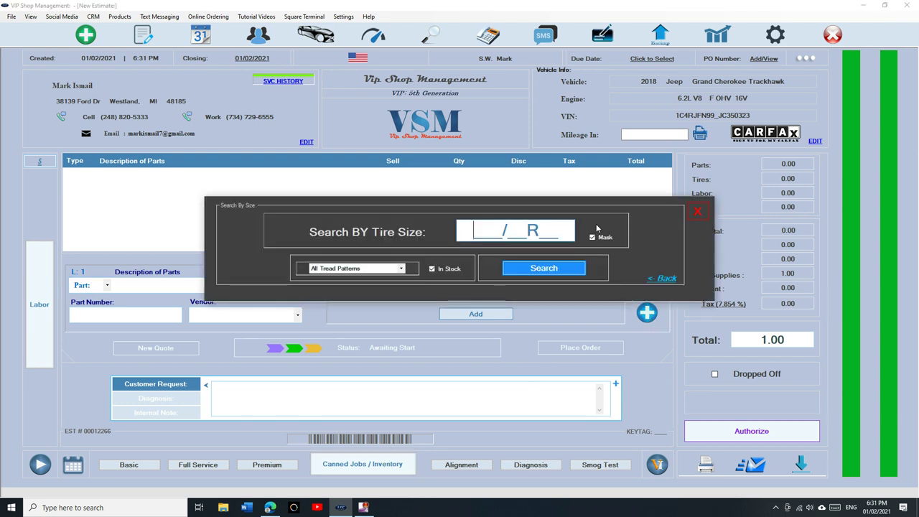
text(245/45R)
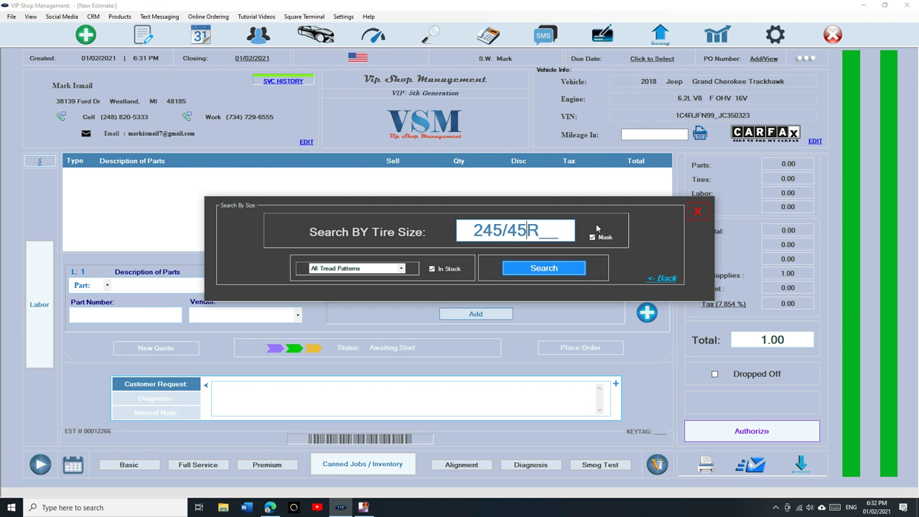
text(20)
key(Return)
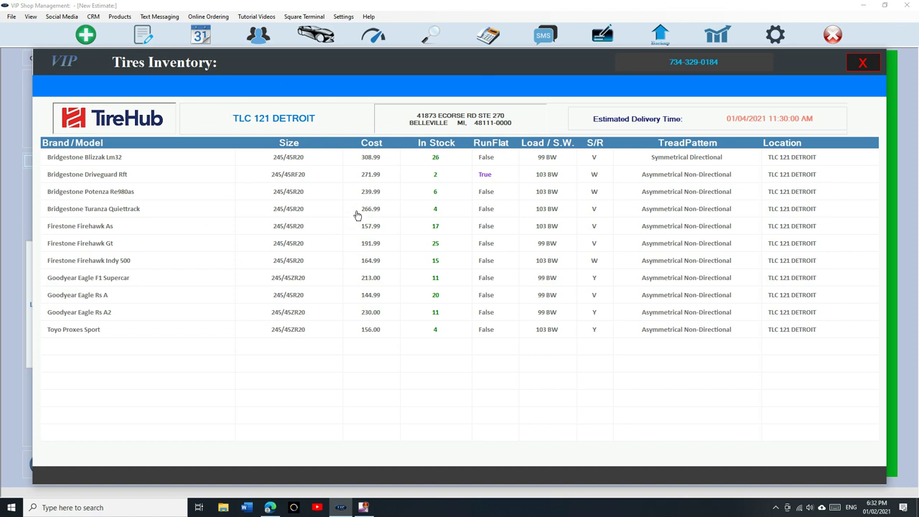
Step: Add four Bridgestone Turanza Quiettrack tires to the estimate, skipping the image download
double_click(355, 210)
click(379, 363)
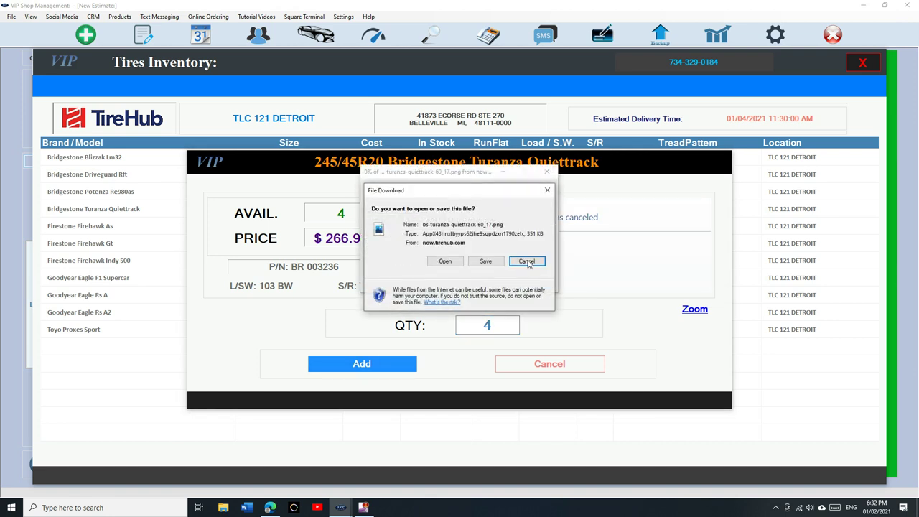
click(548, 189)
click(388, 364)
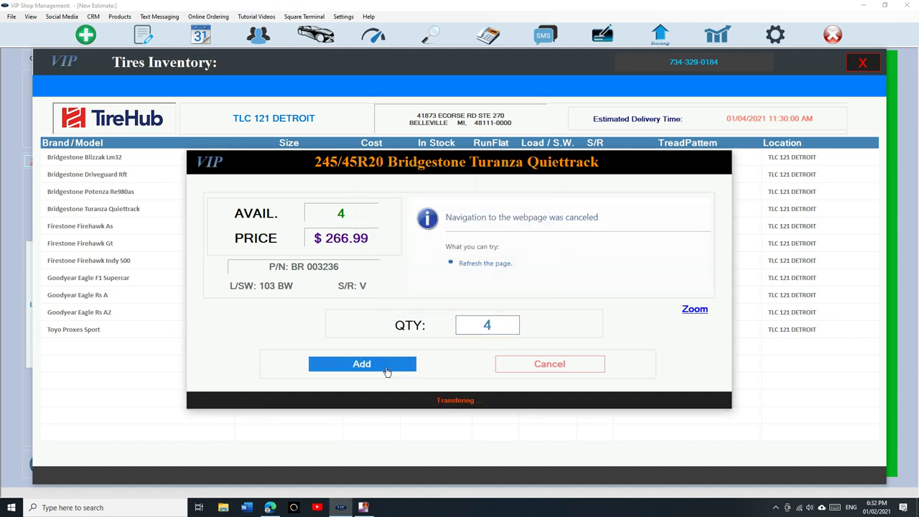
click(142, 181)
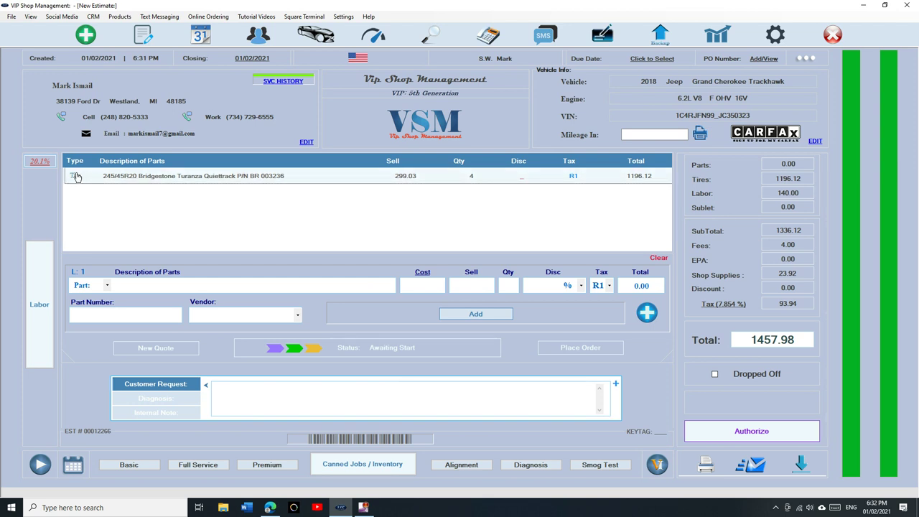
Step: Change the tire sell price from 299.03 to 315, making the tire line 1260.00
double_click(77, 177)
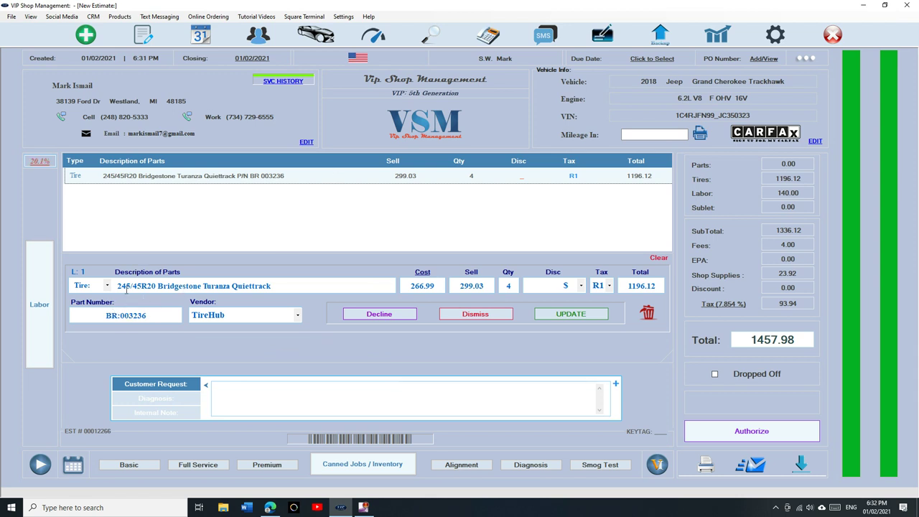
drag(95, 315, 164, 315)
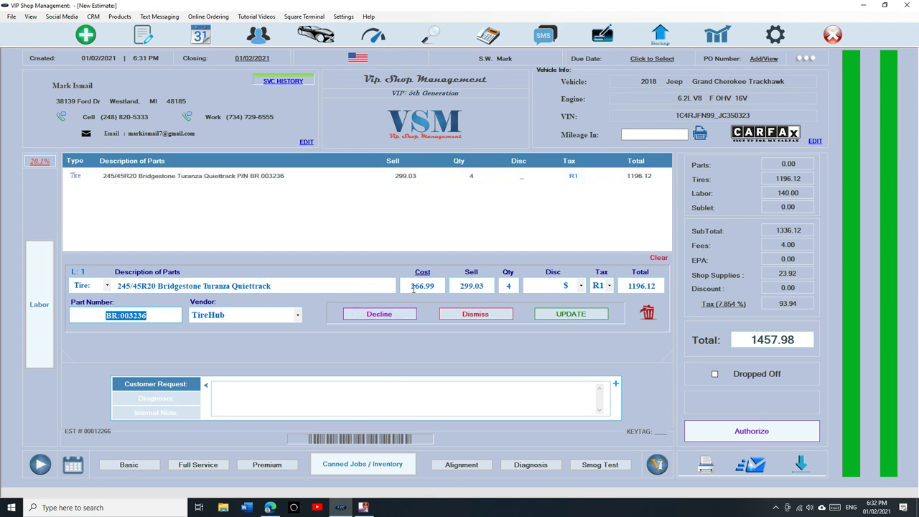
drag(460, 285, 491, 285)
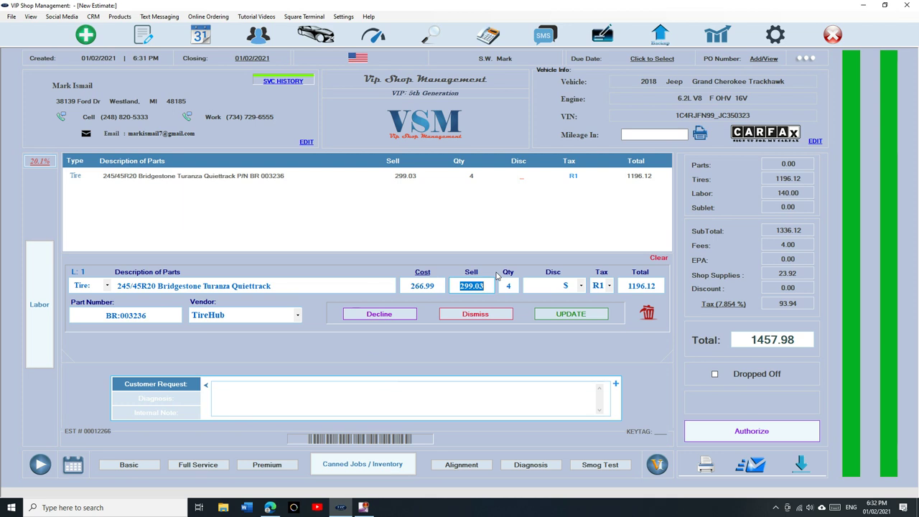
text(315)
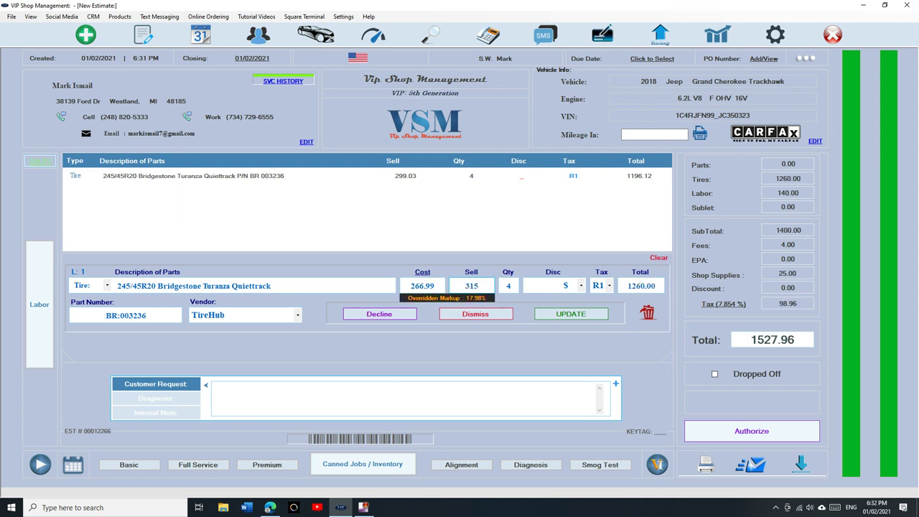
click(588, 316)
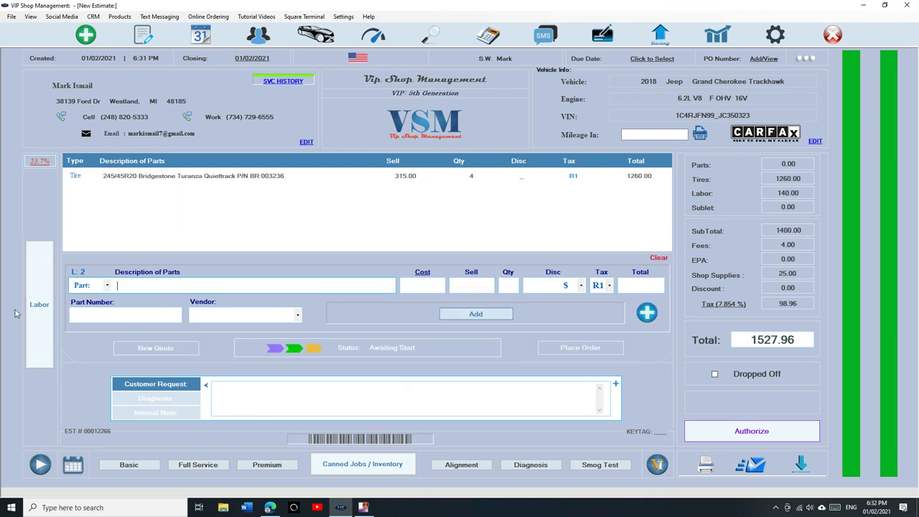
Step: Clear all labor and fee lines from the estimate
click(43, 286)
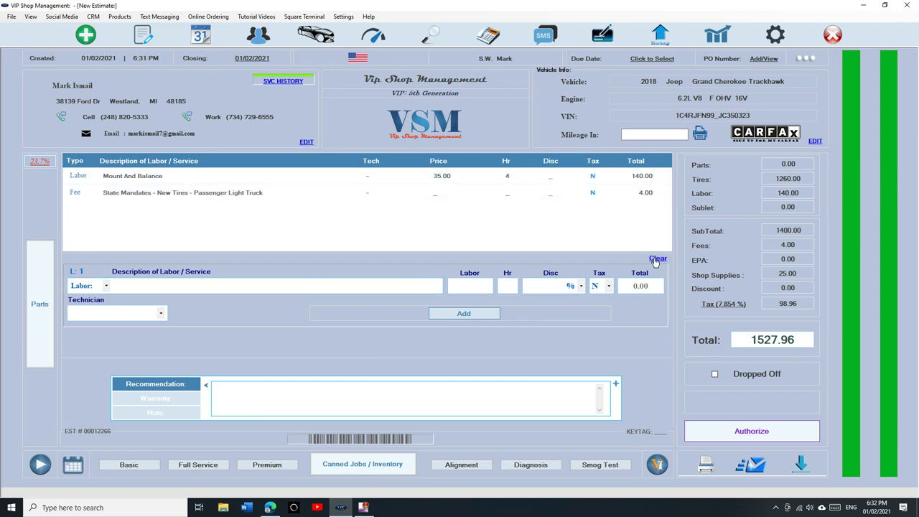
click(658, 258)
click(511, 271)
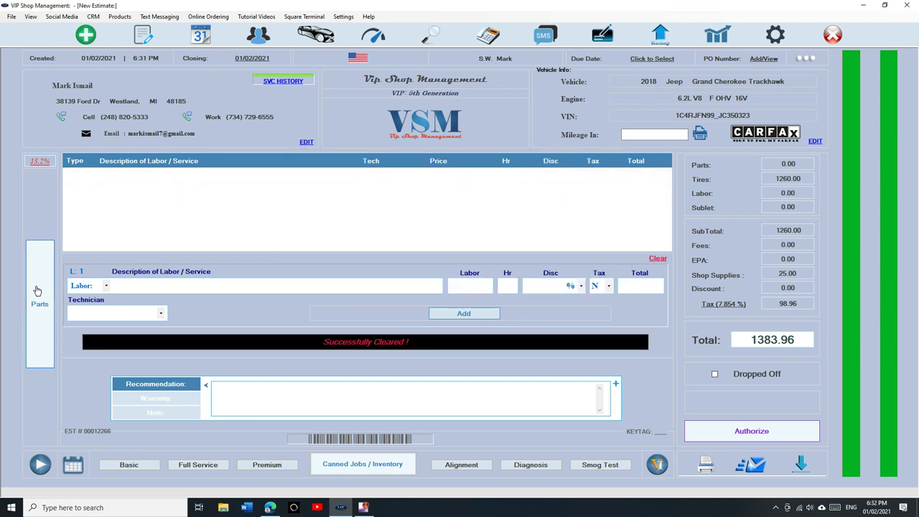
Step: Delete the tire line from the parts list, leaving the estimate at 1.00
click(38, 291)
click(538, 177)
click(647, 314)
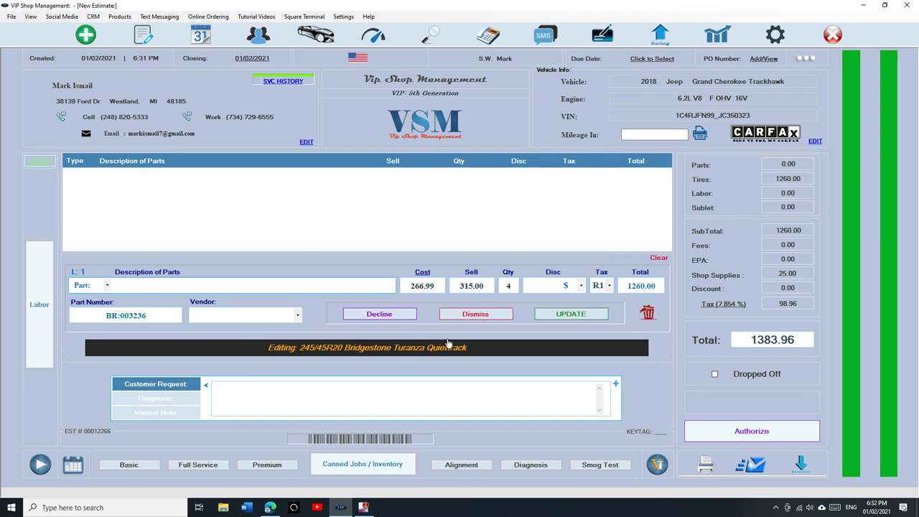
Step: Go to General Settings > Fees & Setup > State Fees to view New Tires 1.00 and Mount And Balance 35.00
click(777, 36)
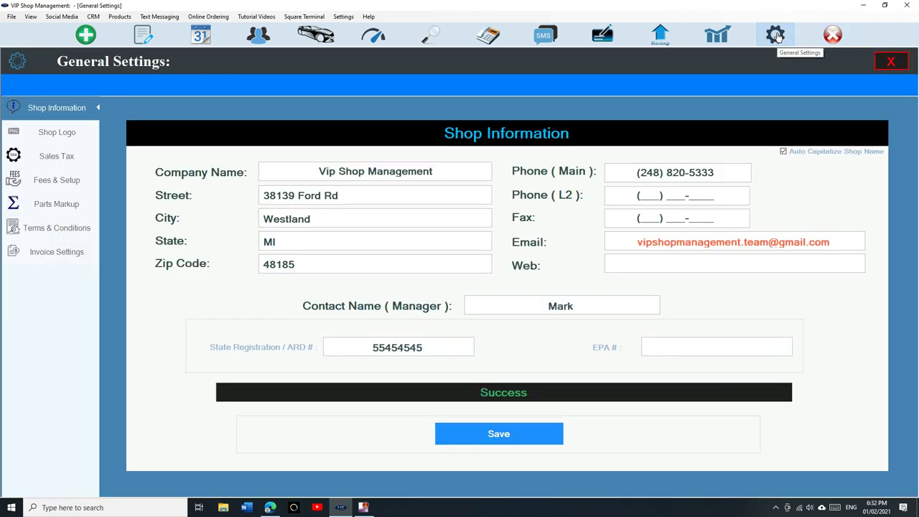
click(66, 180)
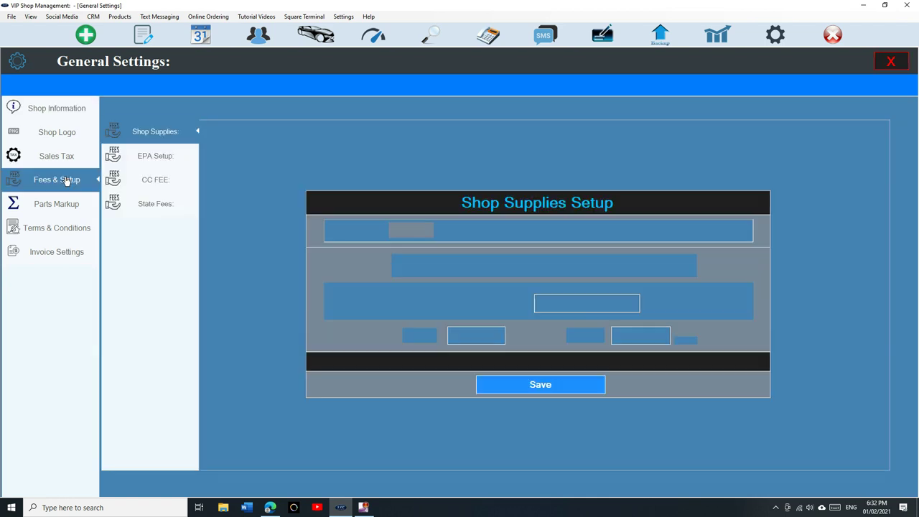
click(153, 210)
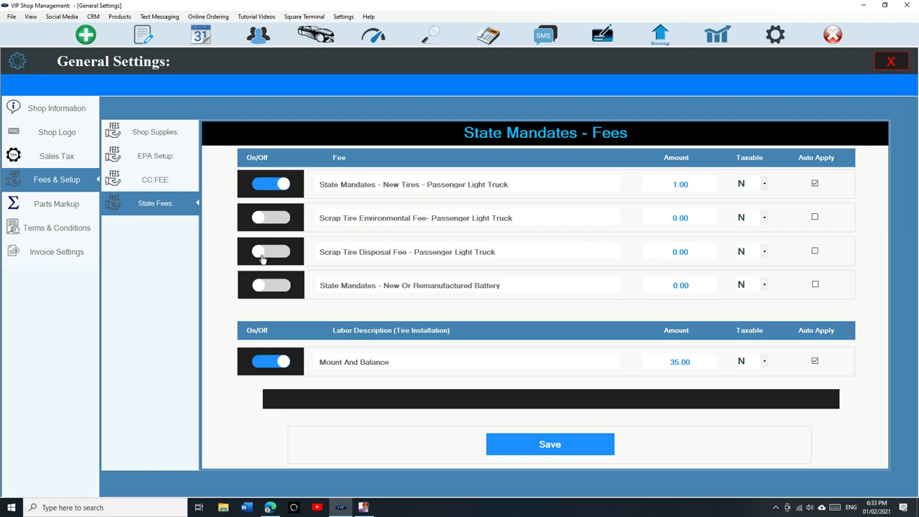
Step: Keep the Mount And Balance labor enabled at 37.00 with auto-apply
click(267, 364)
click(280, 367)
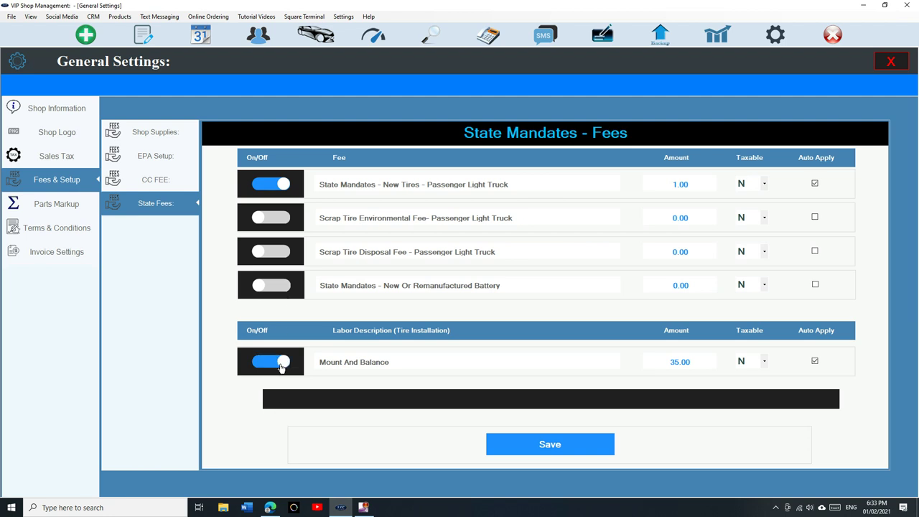
click(815, 363)
click(631, 366)
text(37.00)
click(815, 363)
Step: Set the New Tires fee to 2.00 with auto-apply, keeping Mount And Balance non-taxable
click(703, 184)
text(2)
click(758, 362)
click(762, 360)
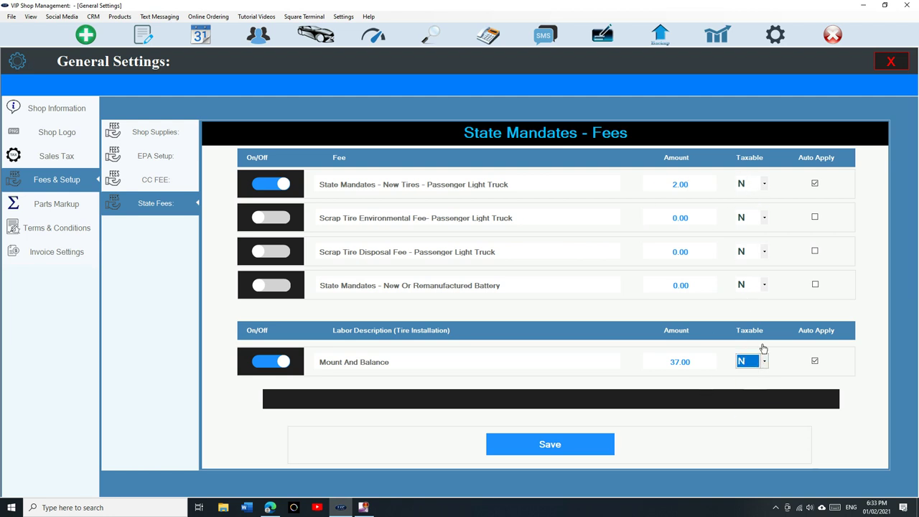
click(817, 185)
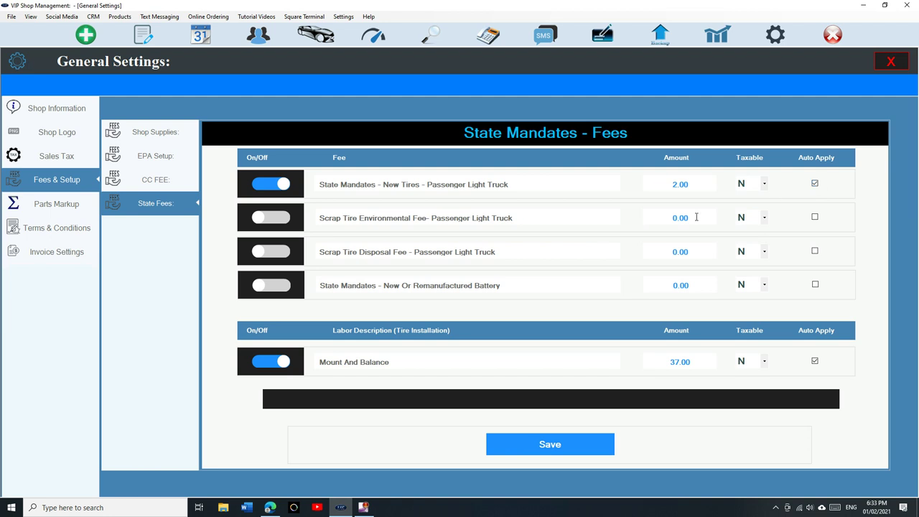
Step: Enable the Scrap Tire Environmental Fee at 0.75 and make it auto-apply
click(287, 222)
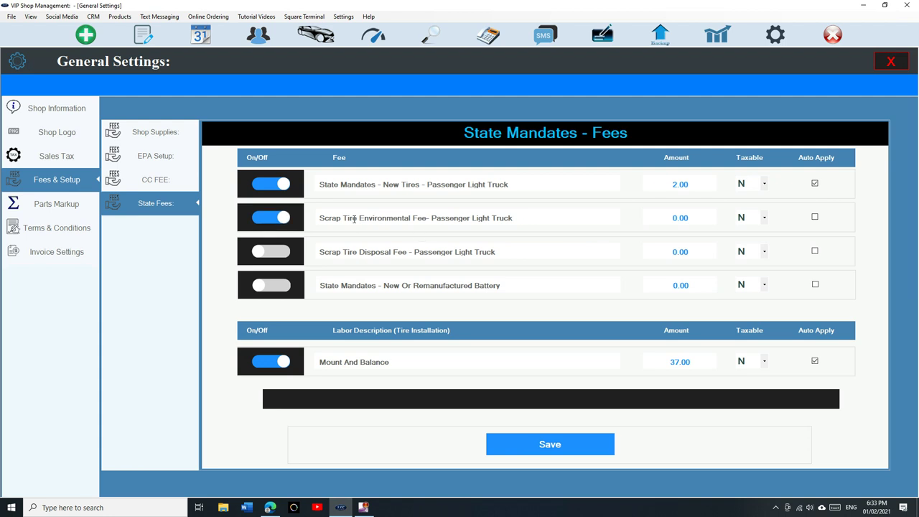
double_click(697, 217)
text(0)
click(815, 217)
Step: Save the fee settings and open the 2006 Pontiac G6 GT estimate from WorkFlow
click(531, 444)
click(531, 444)
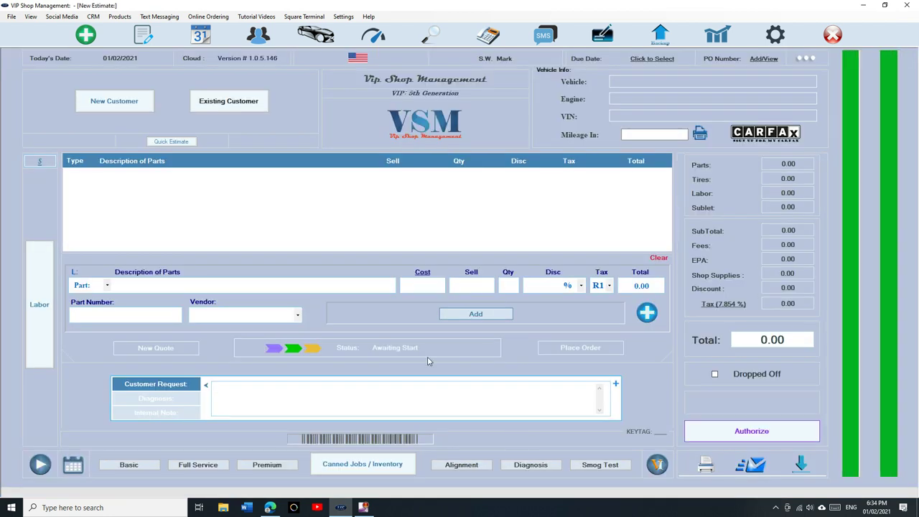
click(143, 34)
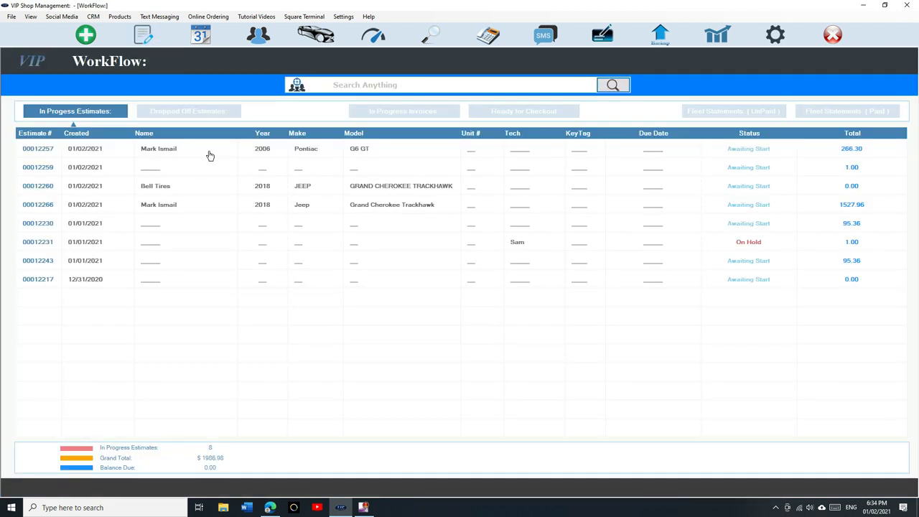
double_click(208, 153)
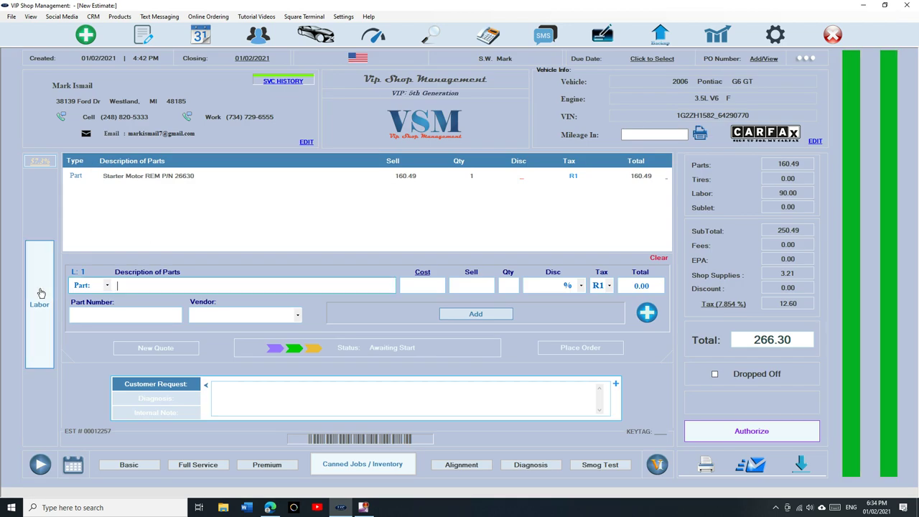
Step: Clear all parts and labor from the estimate and bring up the Canned Jobs / Inventory list
click(658, 258)
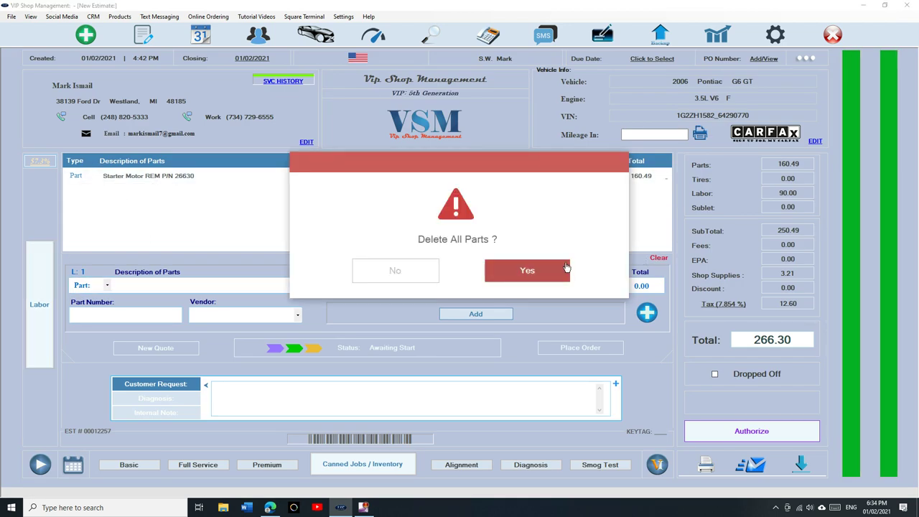
click(525, 269)
click(40, 303)
click(228, 178)
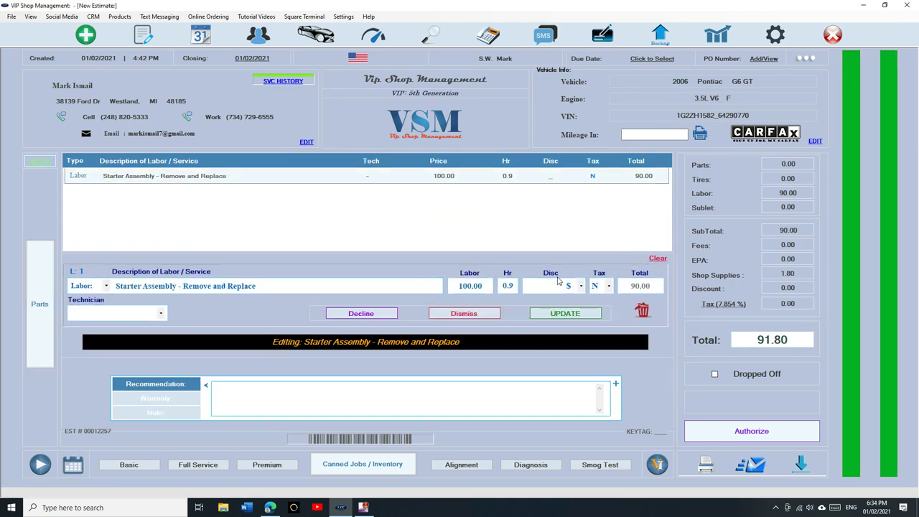
click(658, 258)
click(562, 273)
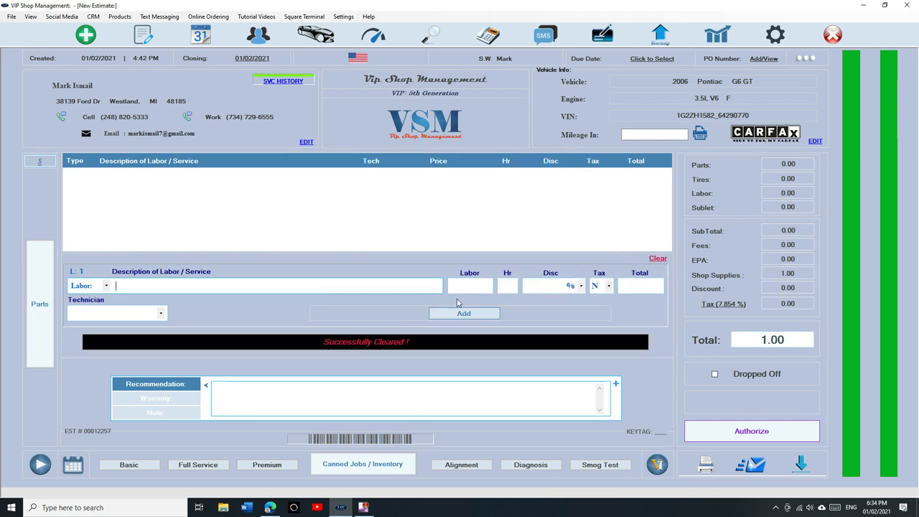
click(42, 309)
click(46, 314)
click(47, 314)
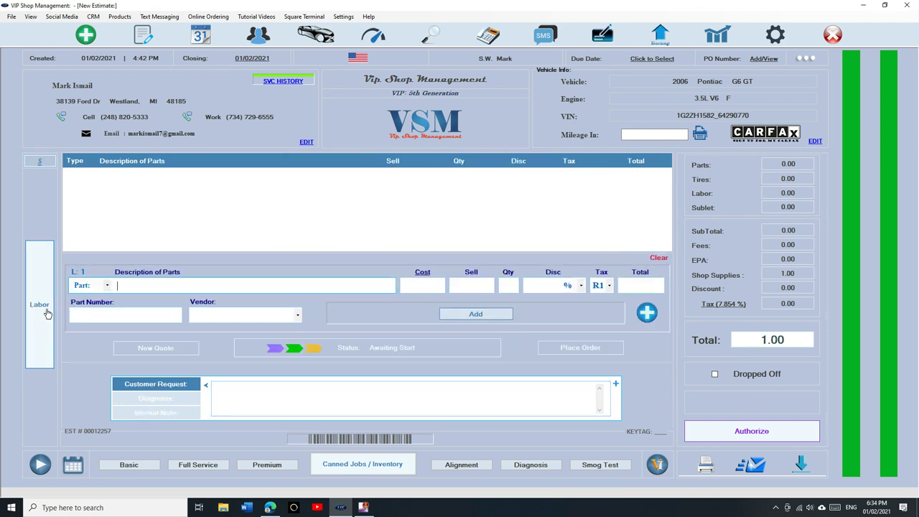
click(361, 466)
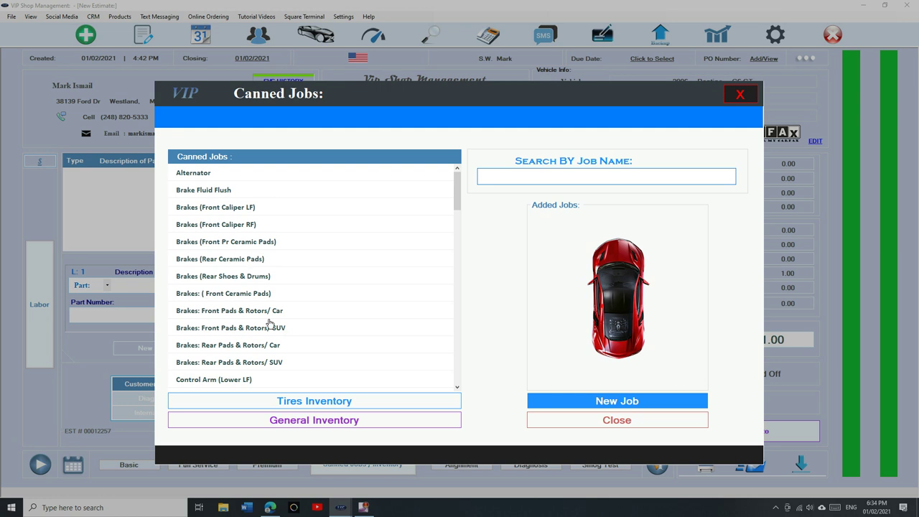
Step: Add 4 Kelly 245/45R20 tires and review the auto-added Mount And Balance labor and fee lines
click(295, 402)
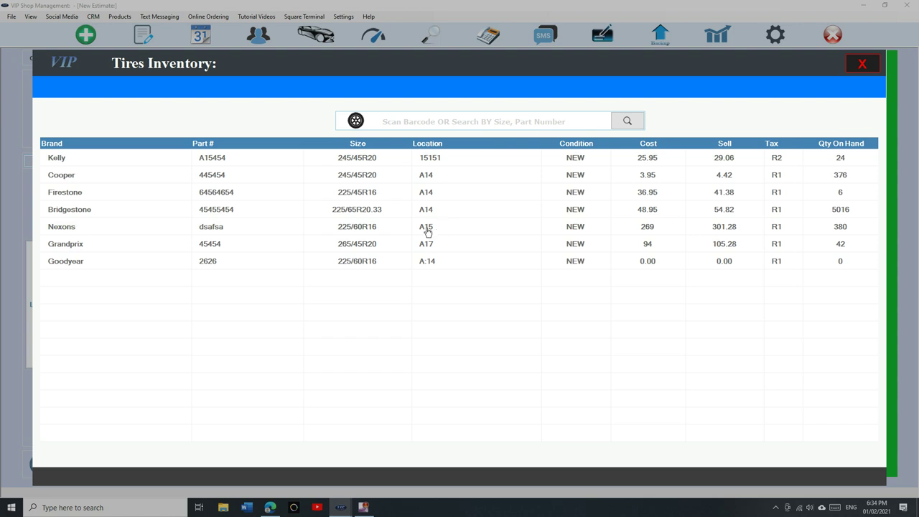
double_click(388, 158)
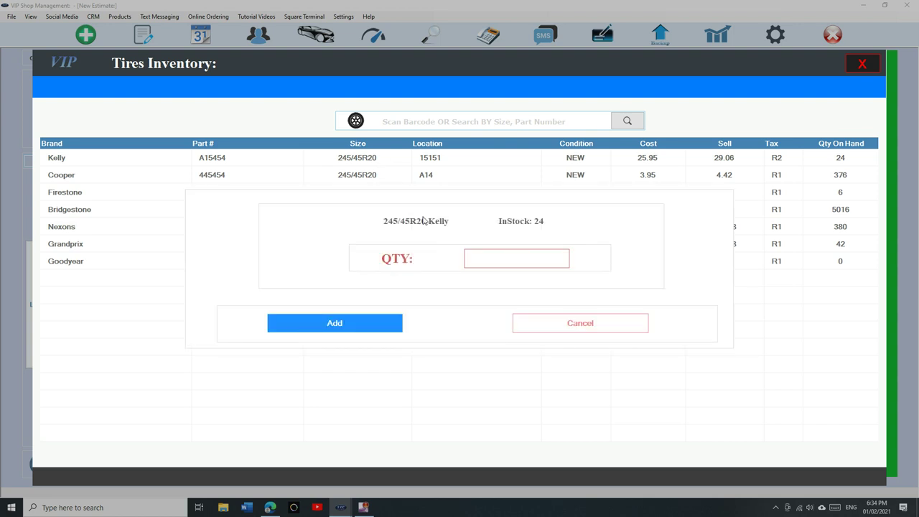
text(4)
click(344, 324)
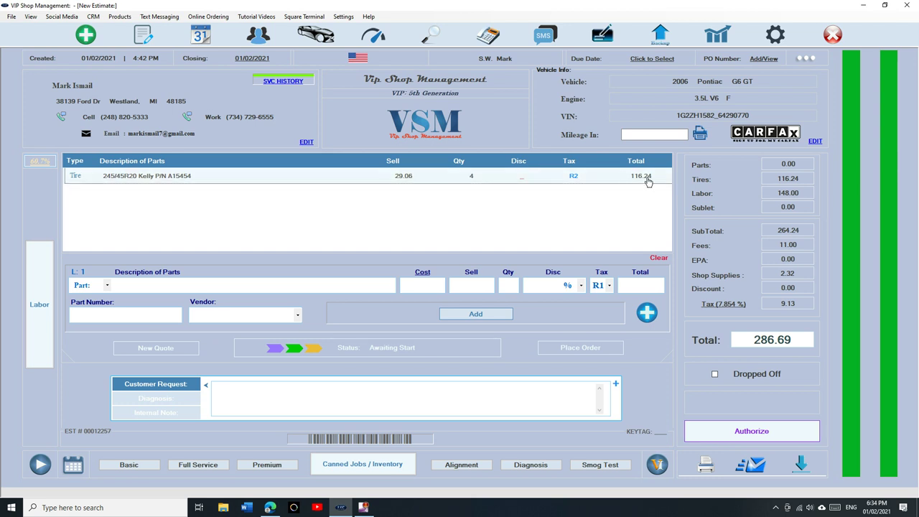
click(50, 282)
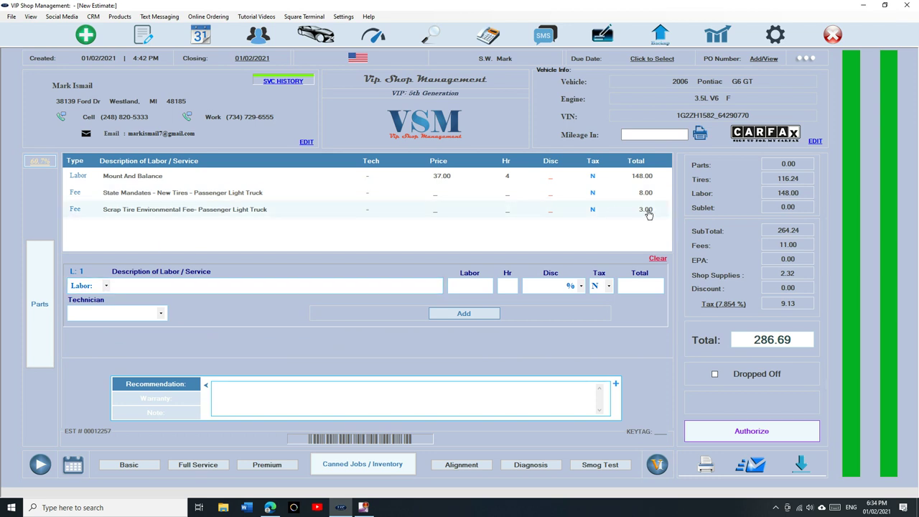
Step: Review the tire and labor lines, then authorize the 286.69 invoice
click(31, 302)
click(31, 302)
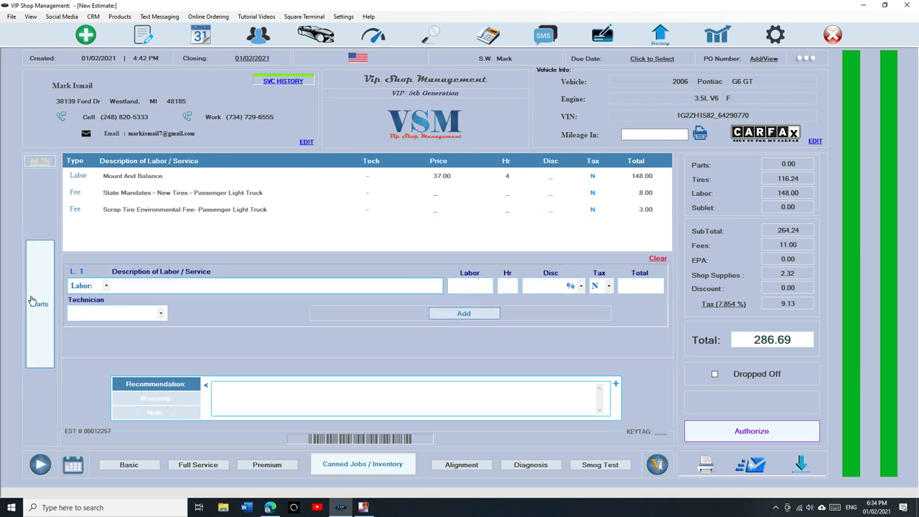
click(32, 302)
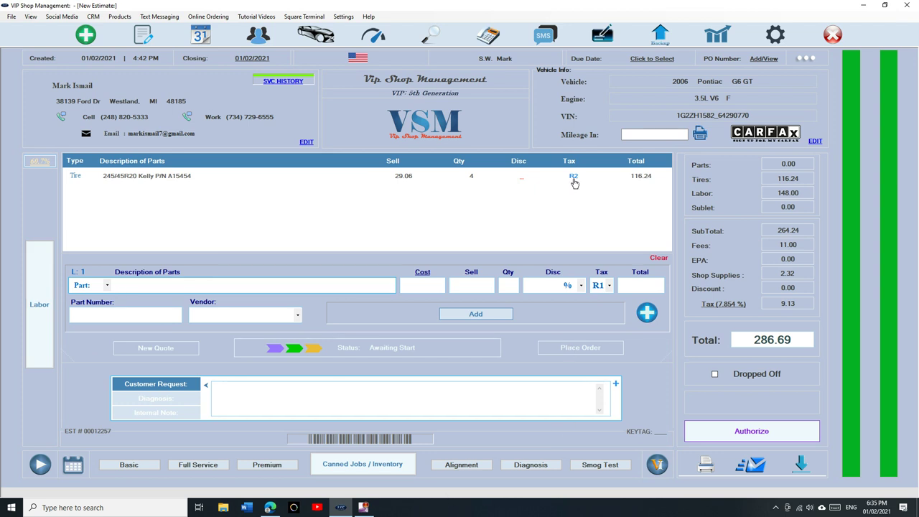
click(698, 428)
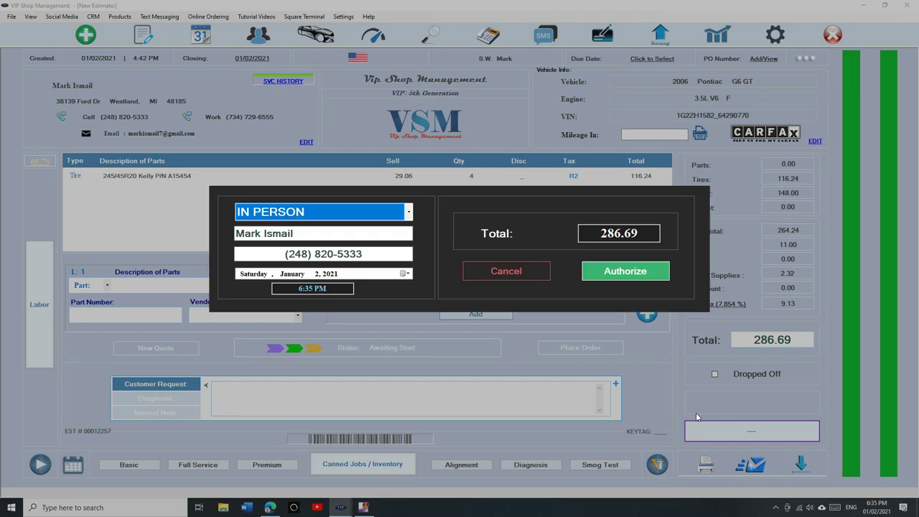
click(622, 273)
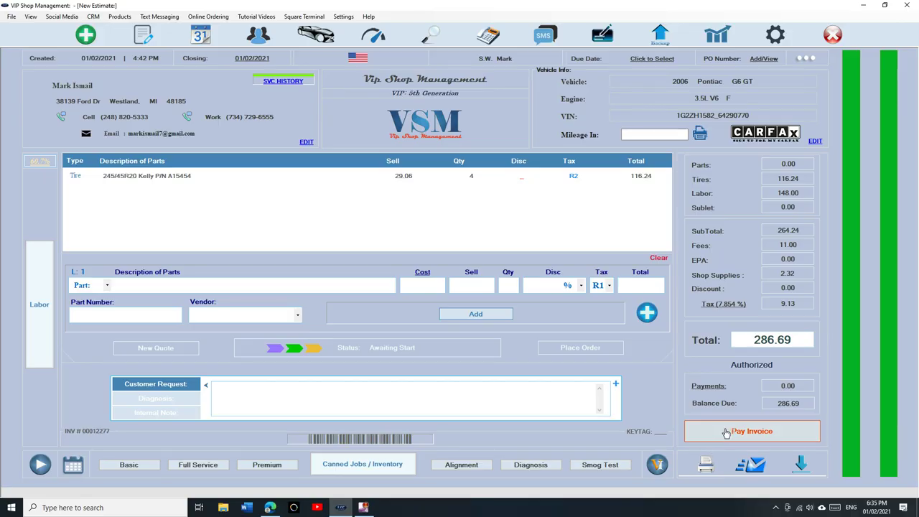
Step: Pay the 286.69 invoice in full with cash and close the payment dialog
click(725, 431)
click(318, 309)
click(541, 323)
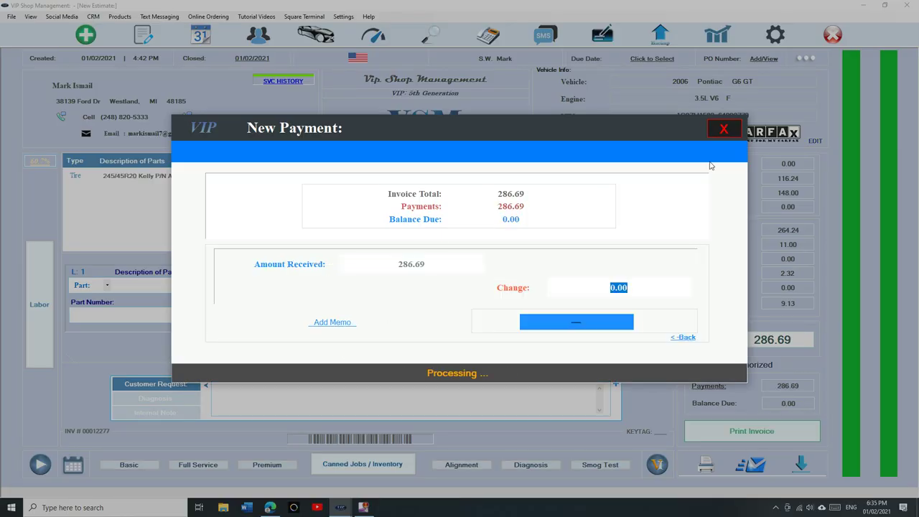
click(725, 130)
Step: Sign in to Reports with the passcode and view the Fees report for the New Tires fee ($13.00)
click(718, 35)
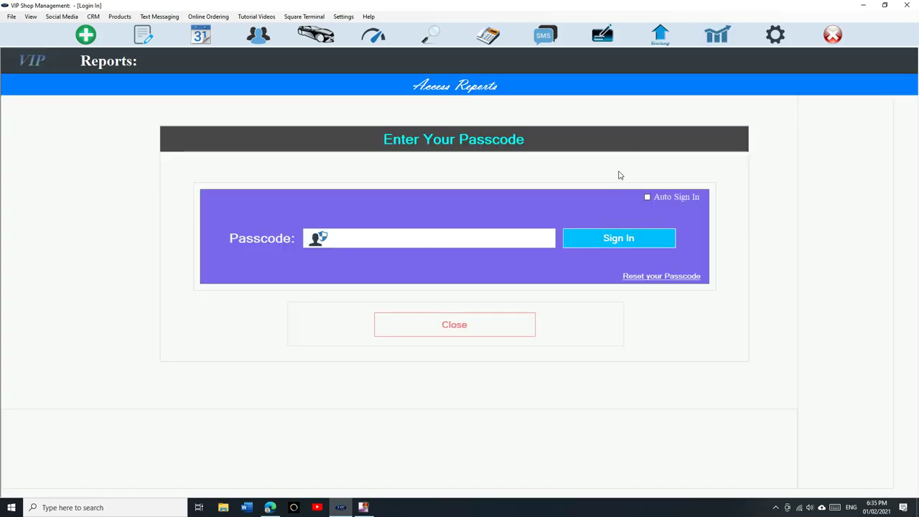
text(1234)
click(187, 258)
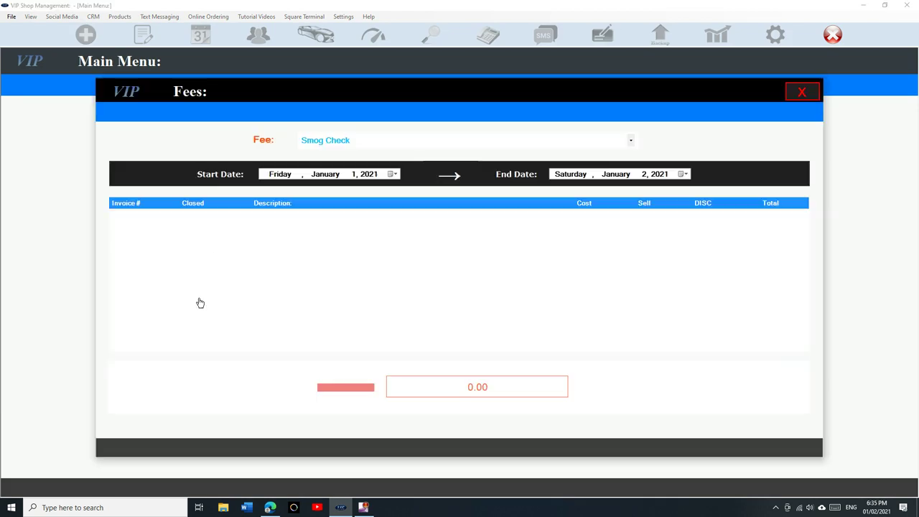
click(425, 139)
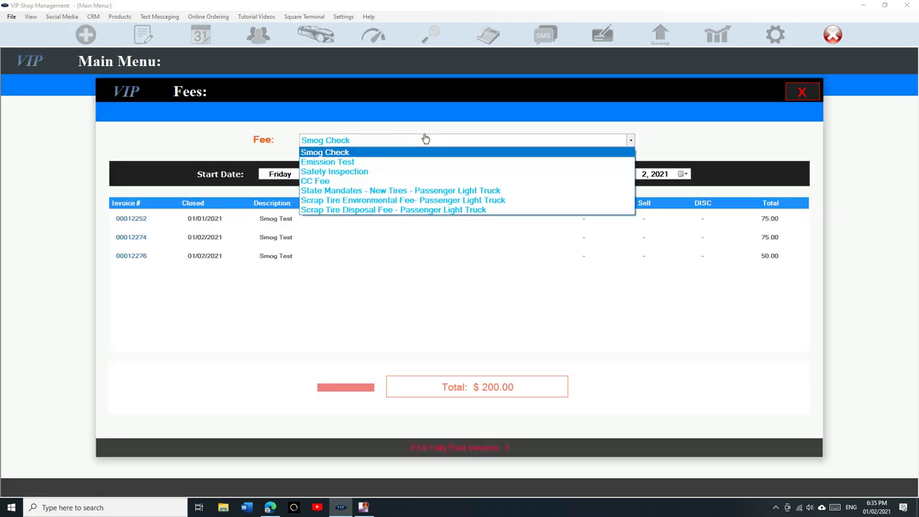
click(410, 190)
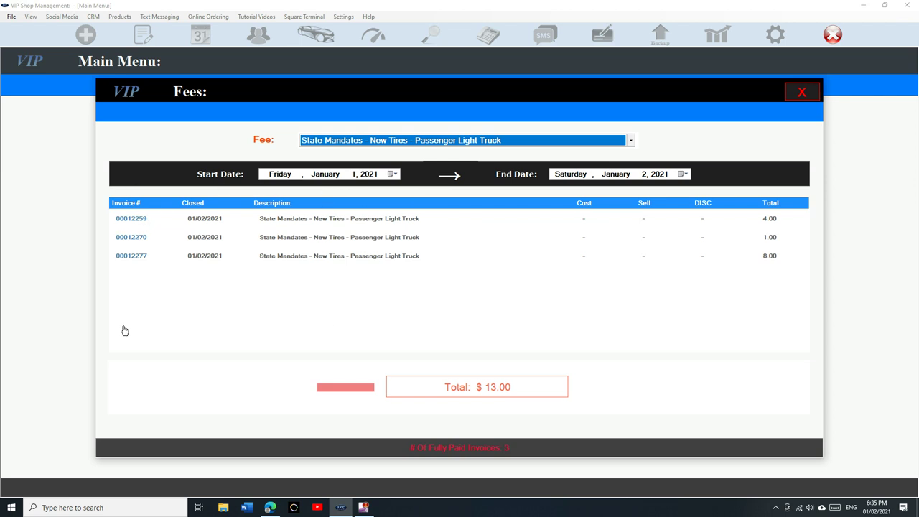
Step: Switch the Fees report to the Scrap Tire Environmental Fee ($3.00), close it, and sign out
click(391, 174)
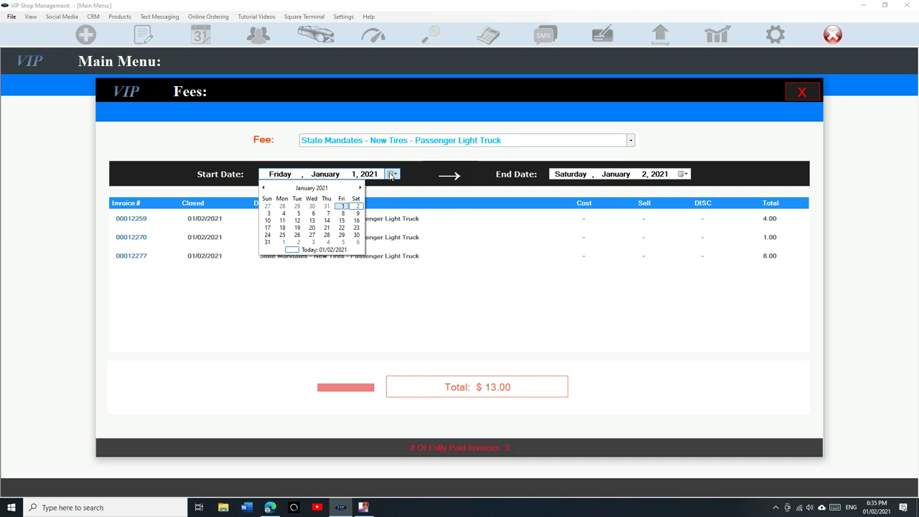
click(391, 174)
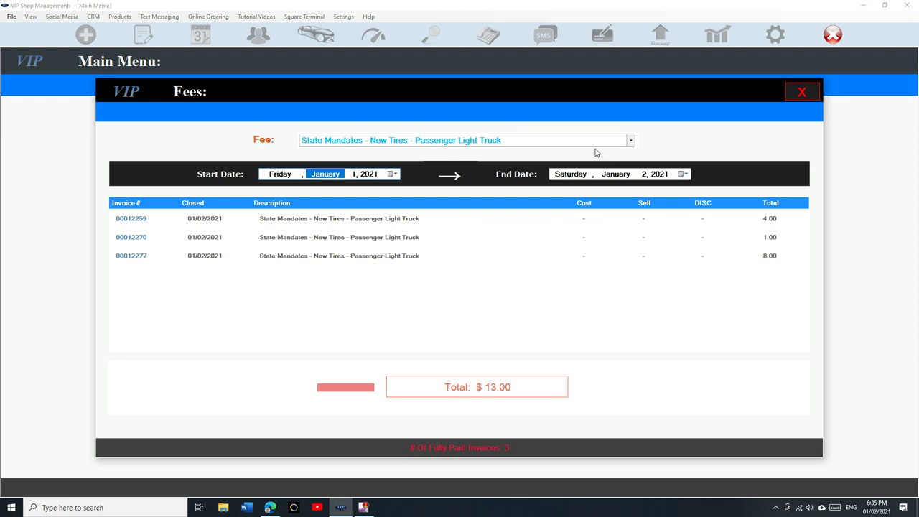
click(631, 140)
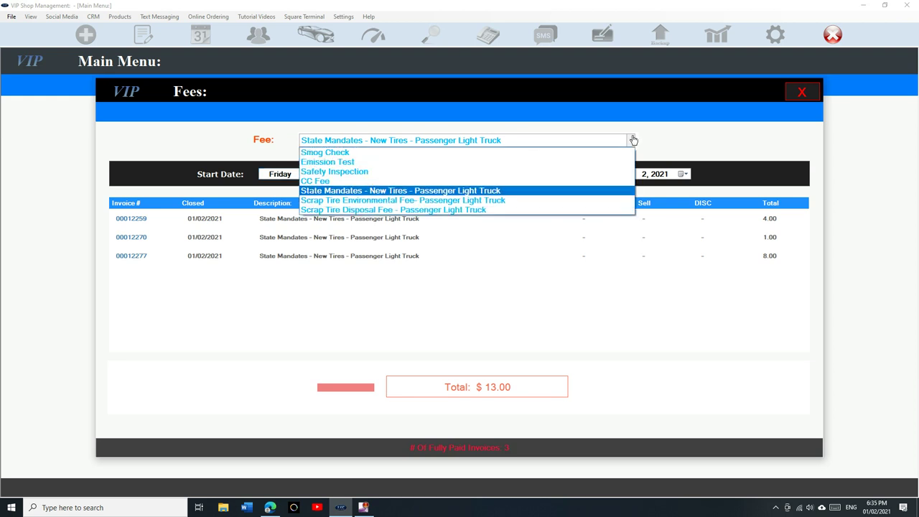
click(532, 201)
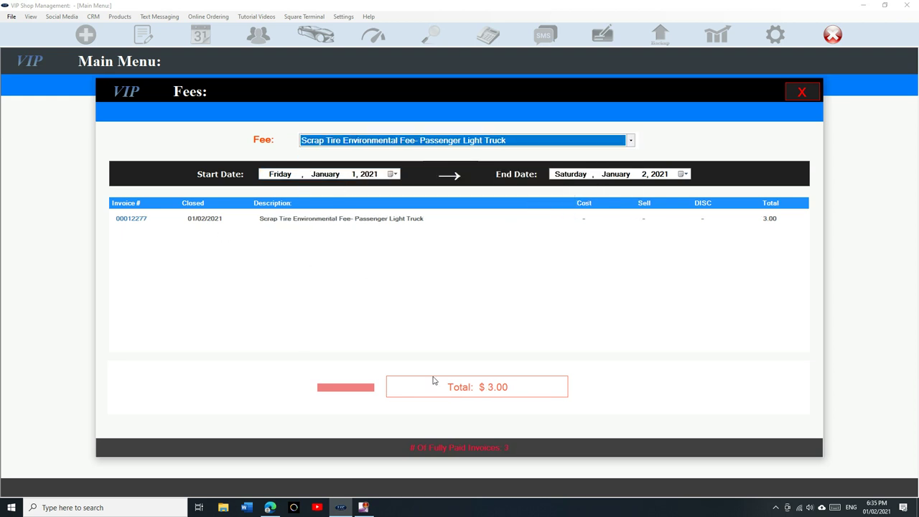
click(803, 93)
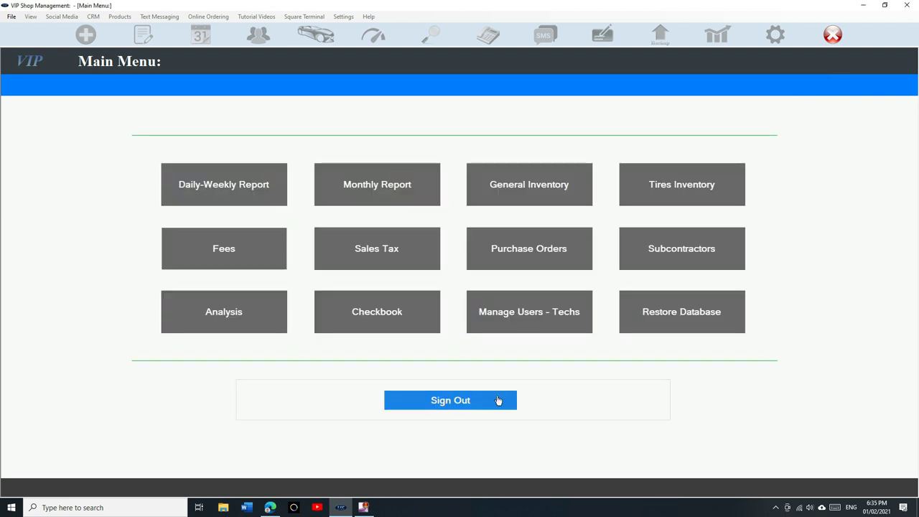
click(499, 400)
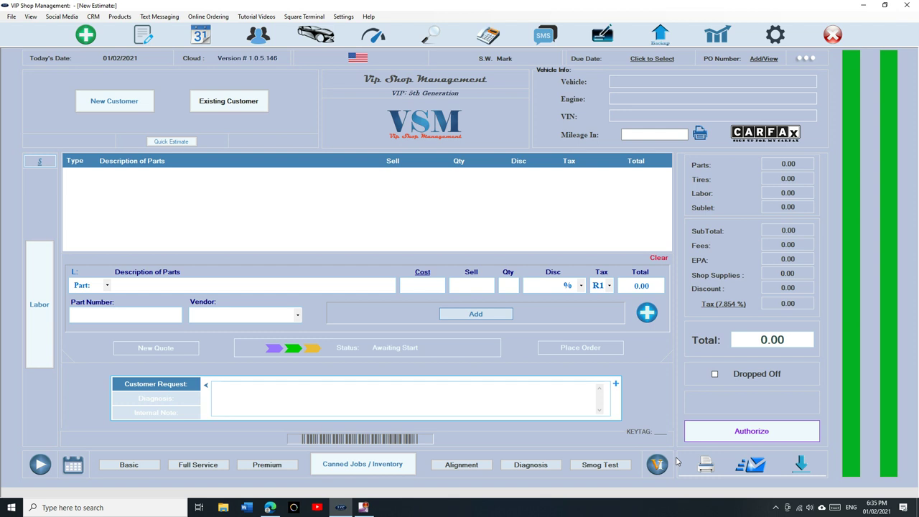